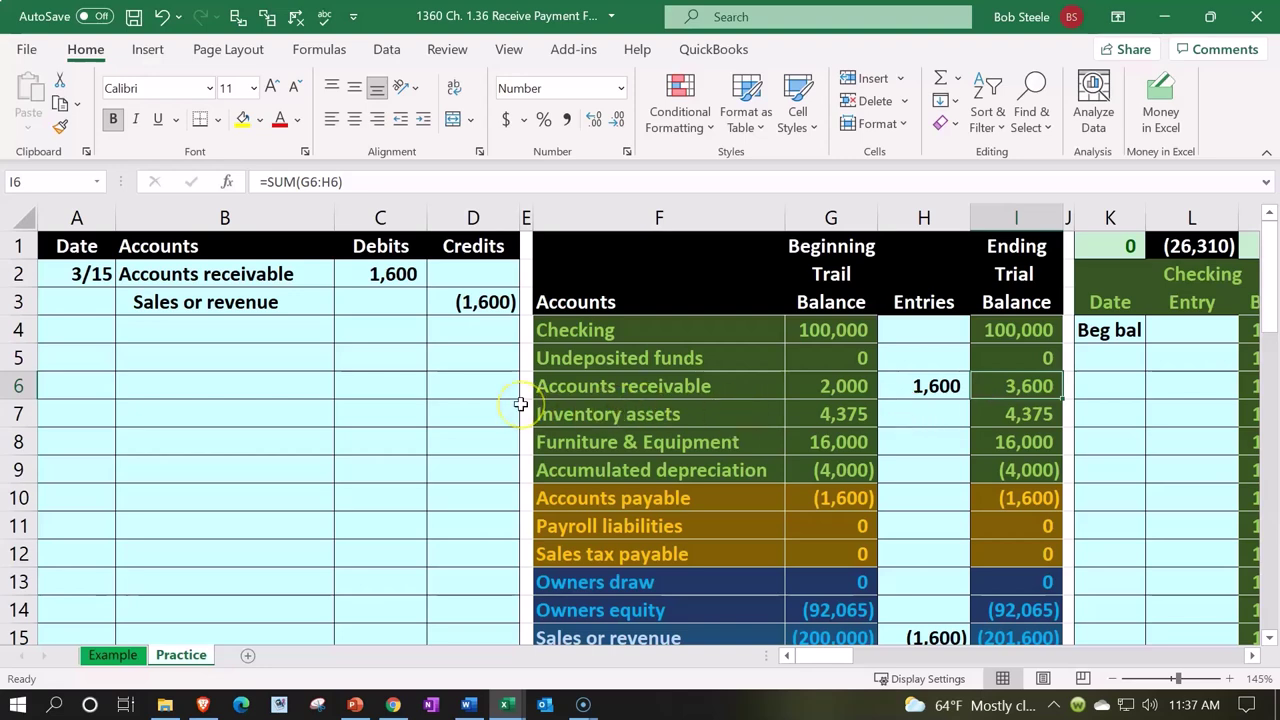
# - Scroll down to the Customer Payment form below the trial balance to review the 440.00 payment
pyautogui.scroll(-7, 520, 403)
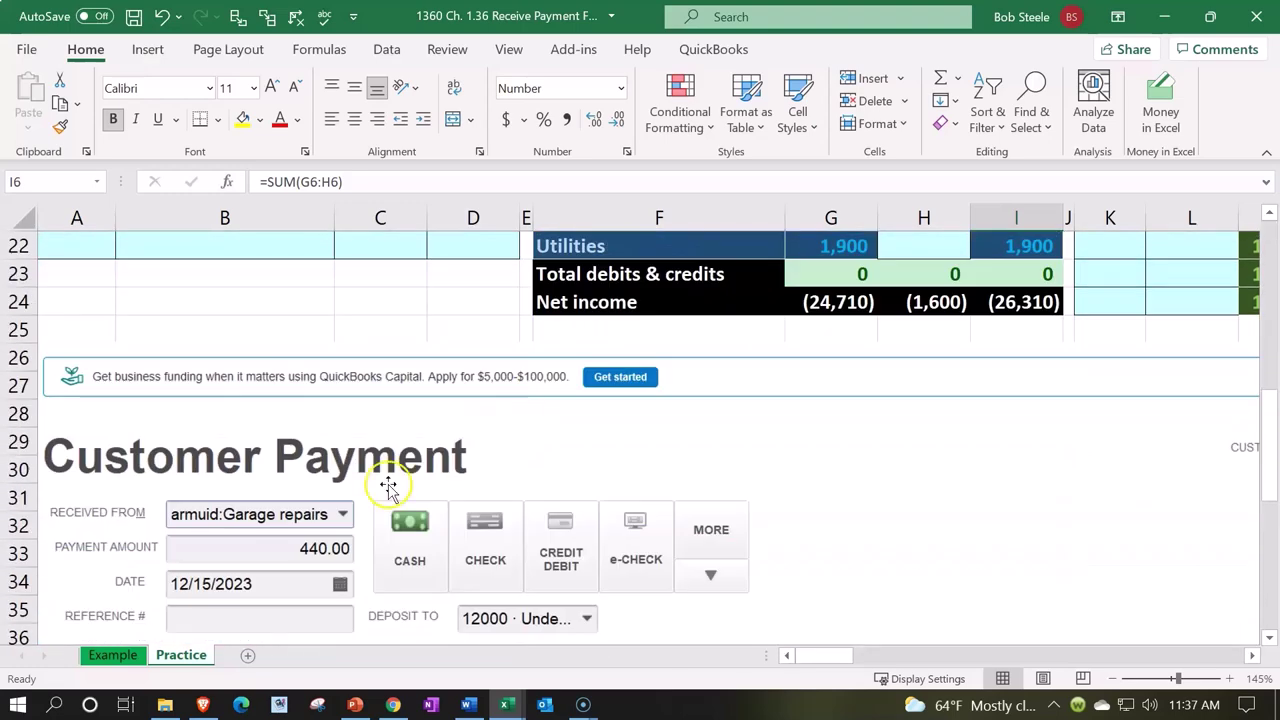
pyautogui.scroll(-2, 390, 470)
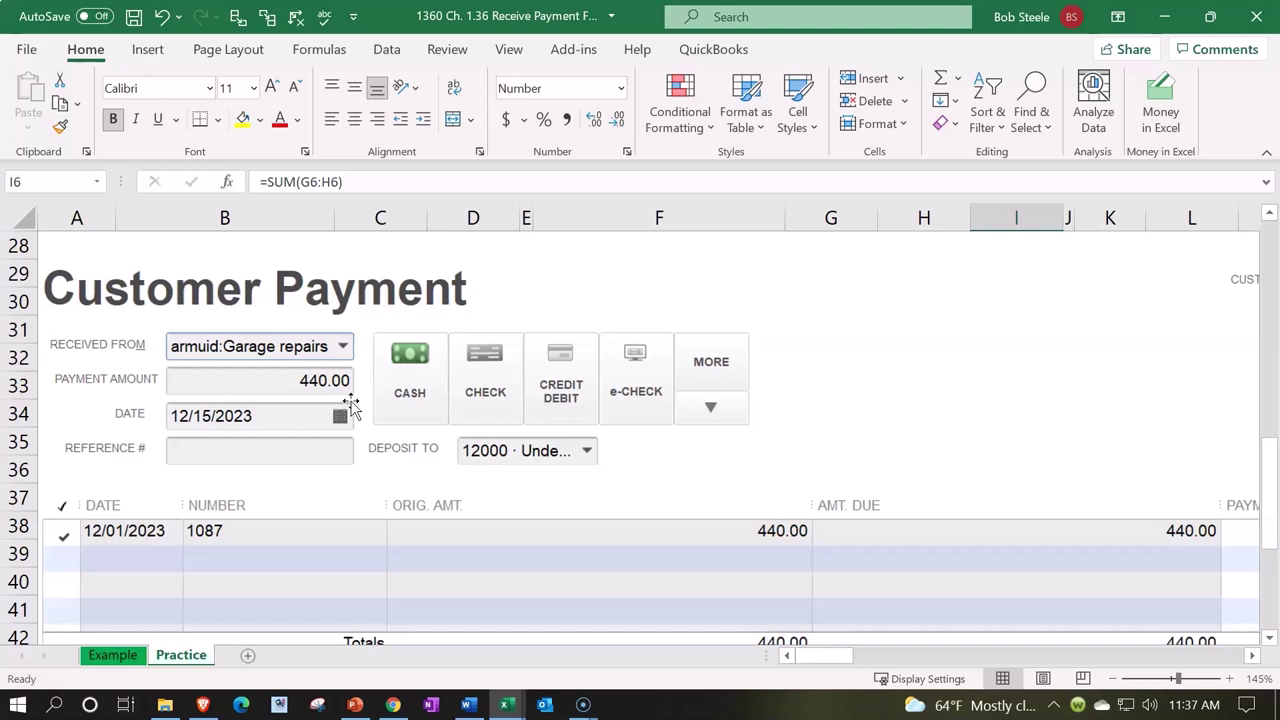
# - Enter the date 3/25 in cell A5 to start the new journal entry
pyautogui.click(469, 443)
pyautogui.scroll(9, 466, 425)
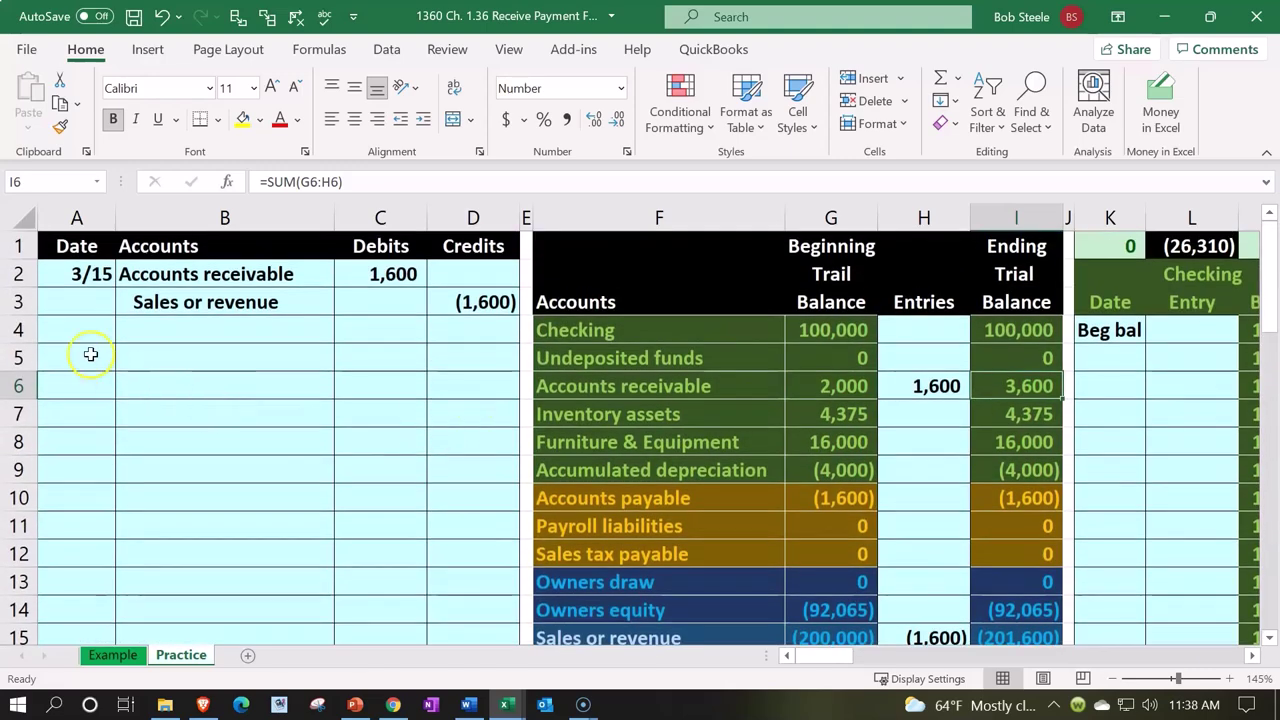
pyautogui.click(90, 354)
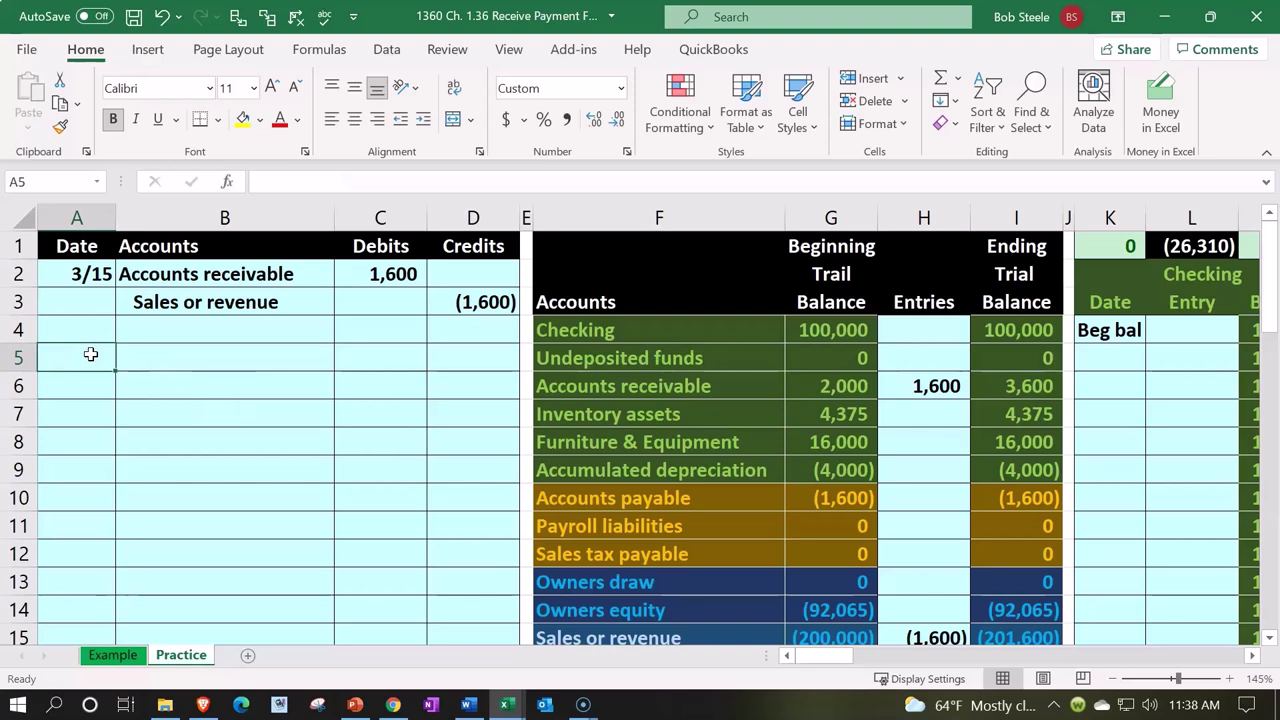
pyautogui.write('3/25')
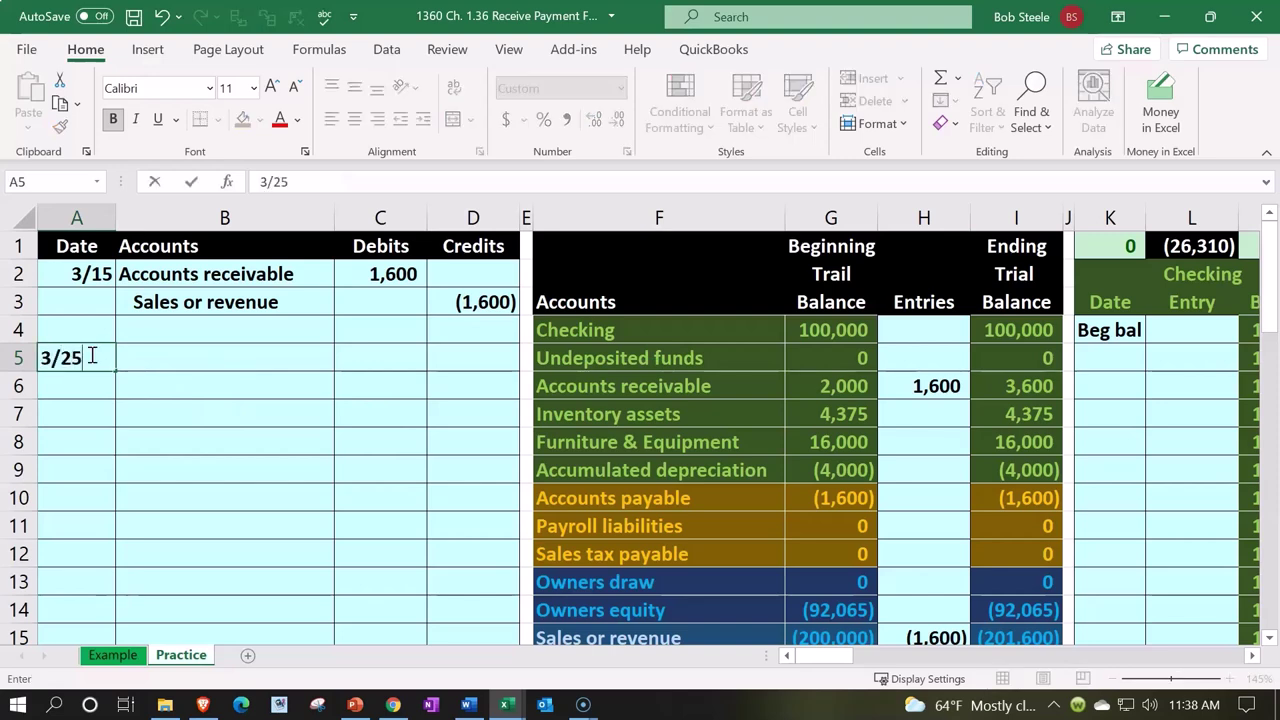
pyautogui.press('Return')
# - Link B5 to the trial balance's Checking account name with =F4
pyautogui.press('Up')
pyautogui.press('Right')
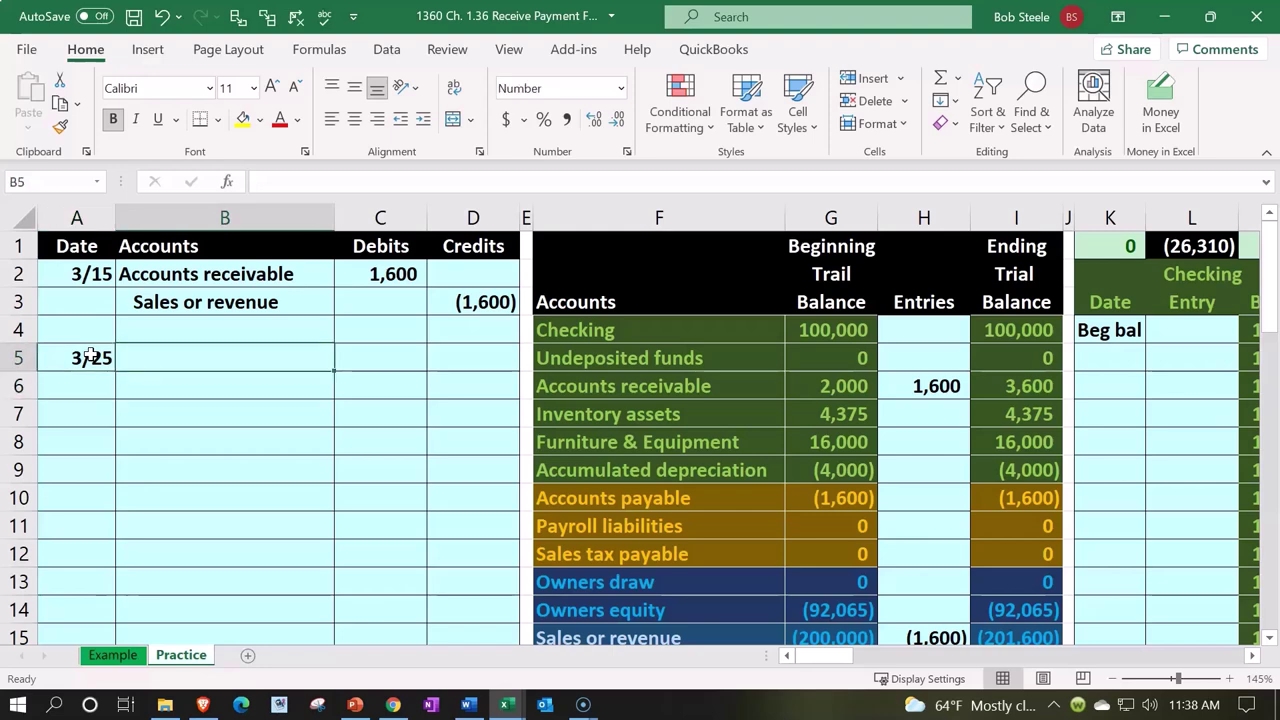
pyautogui.write('=')
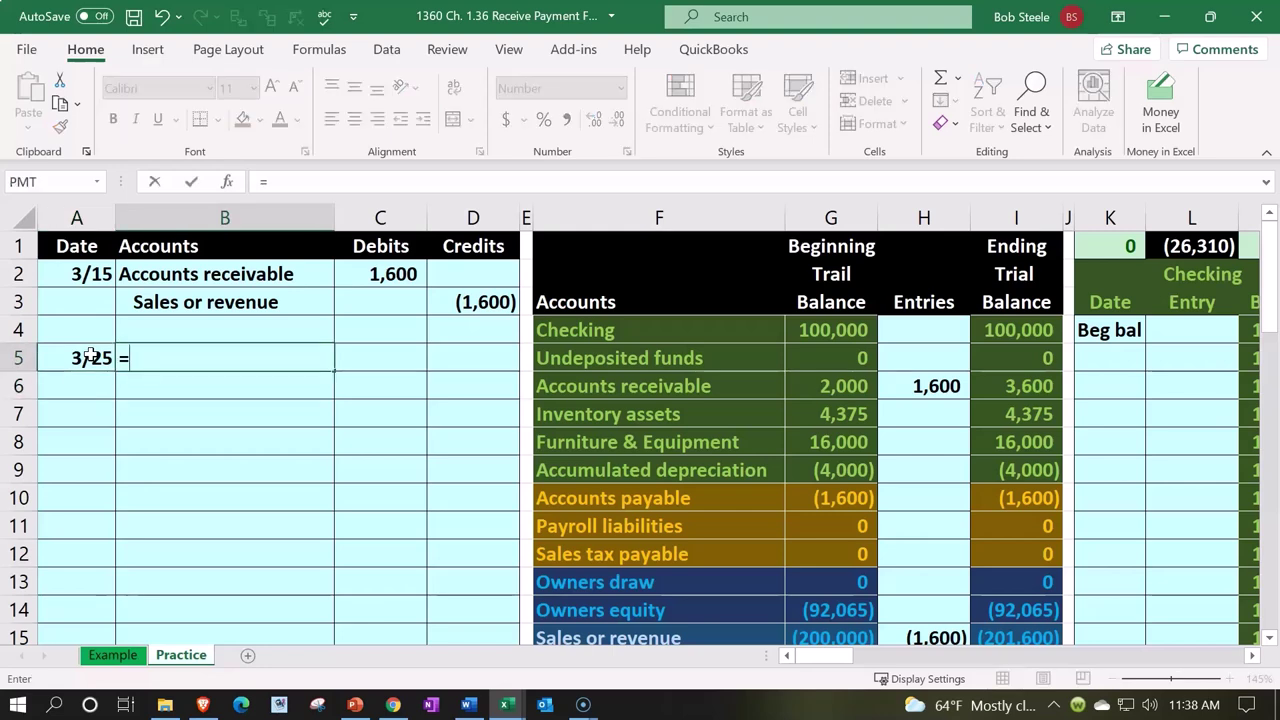
pyautogui.press('Right')
pyautogui.press('Right')
pyautogui.press('Right')
pyautogui.press('Right')
pyautogui.press('Up')
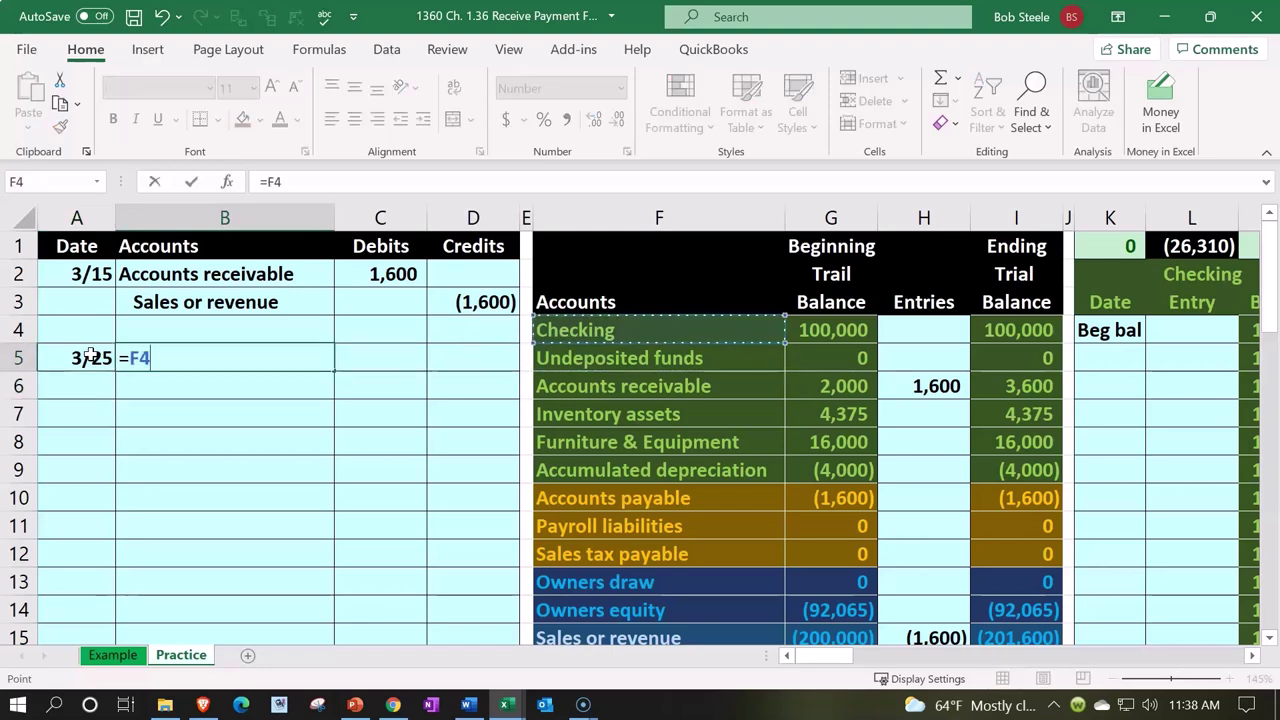
pyautogui.press('Return')
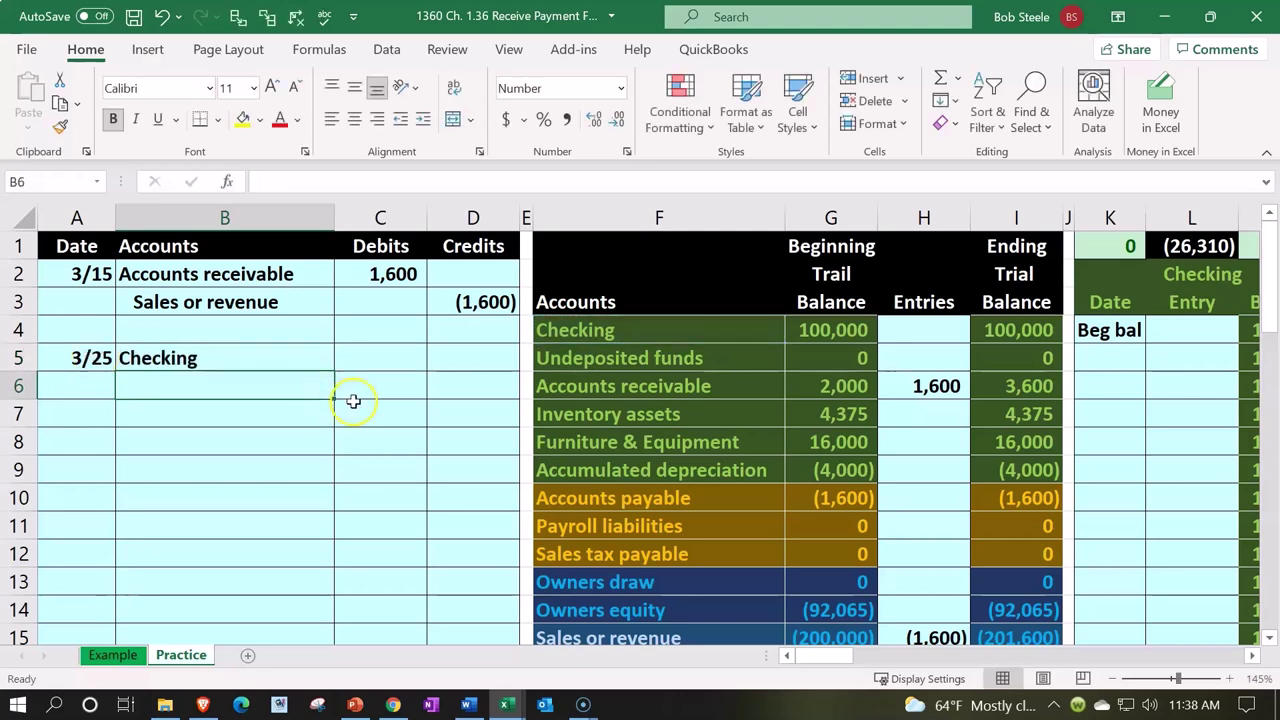
pyautogui.click(566, 361)
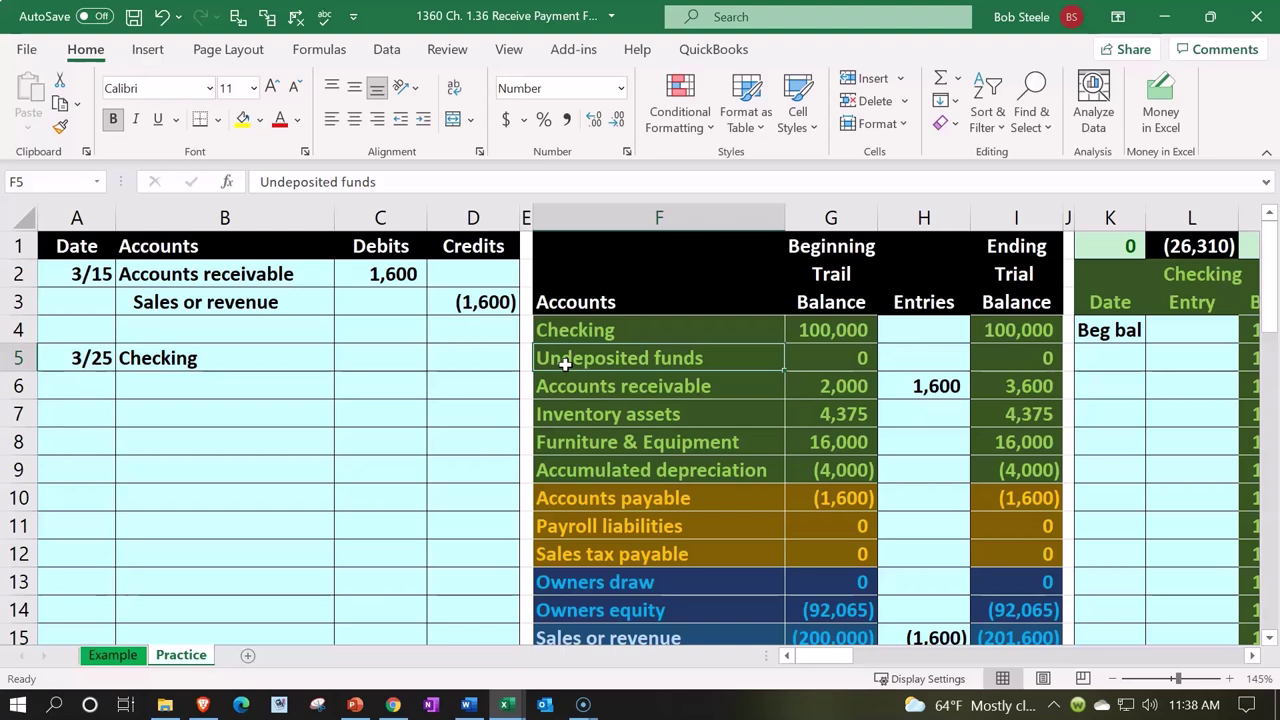
# - Debit Checking 1,600 in C5 using =C2
pyautogui.click(372, 360)
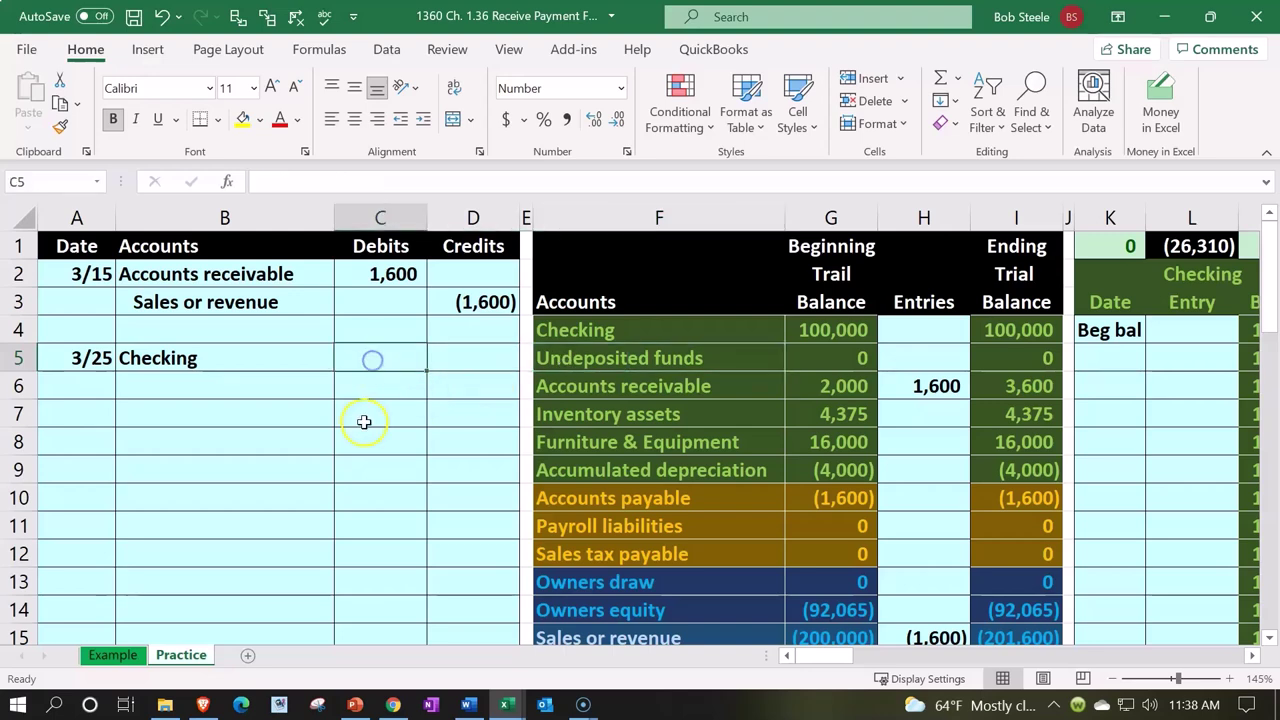
pyautogui.write('=')
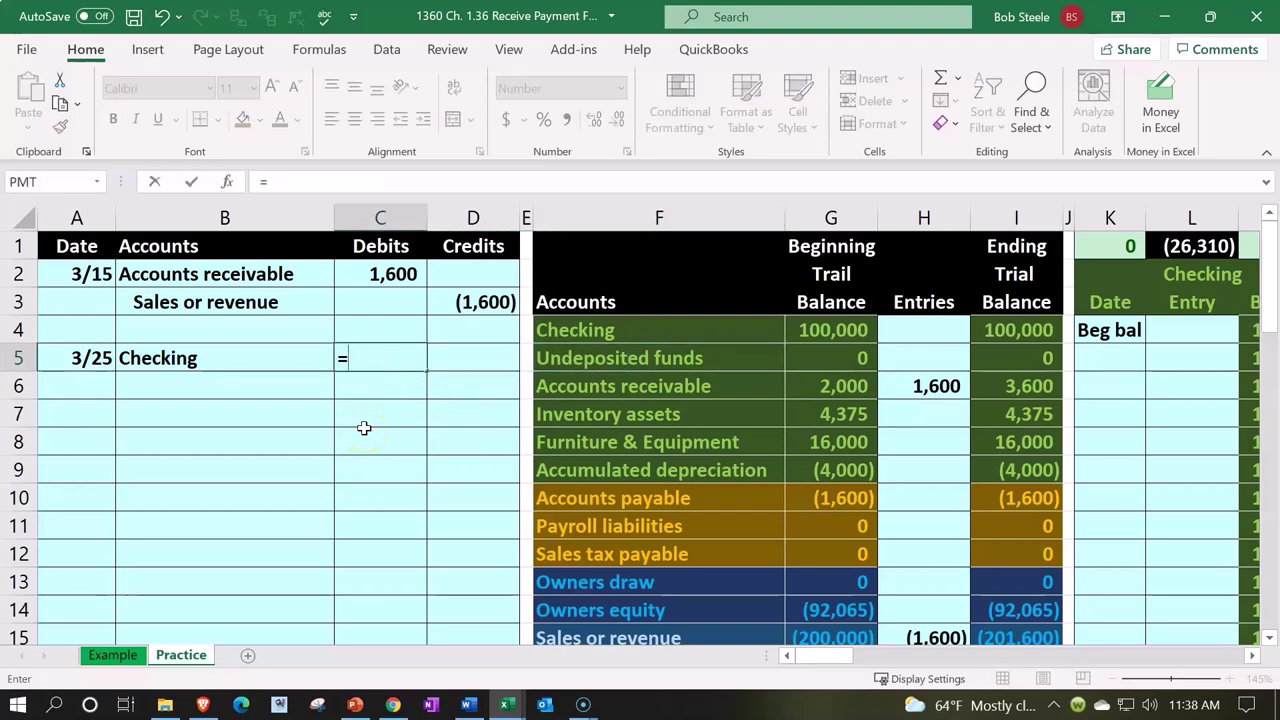
pyautogui.press('Up')
pyautogui.press('Up')
pyautogui.press('Up')
pyautogui.press('Return')
# - Put an indented Accounts receivable in B6 using =B2
pyautogui.press('Left')
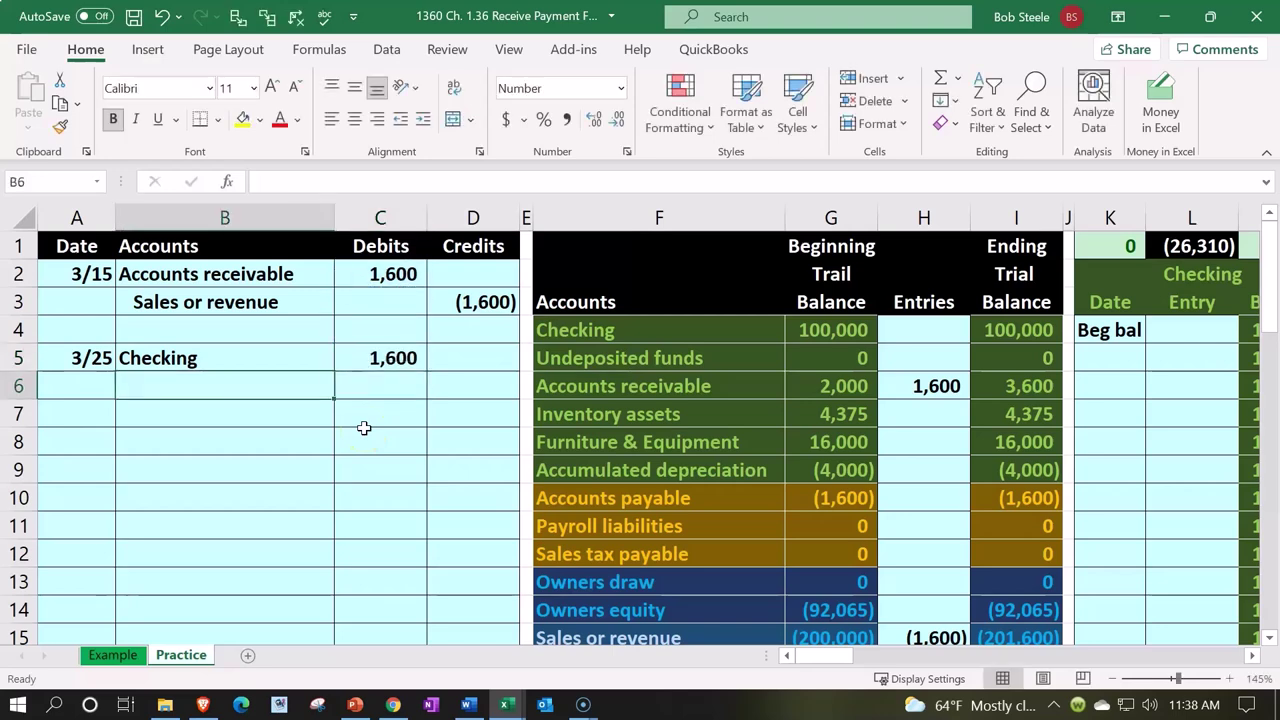
pyautogui.write('=')
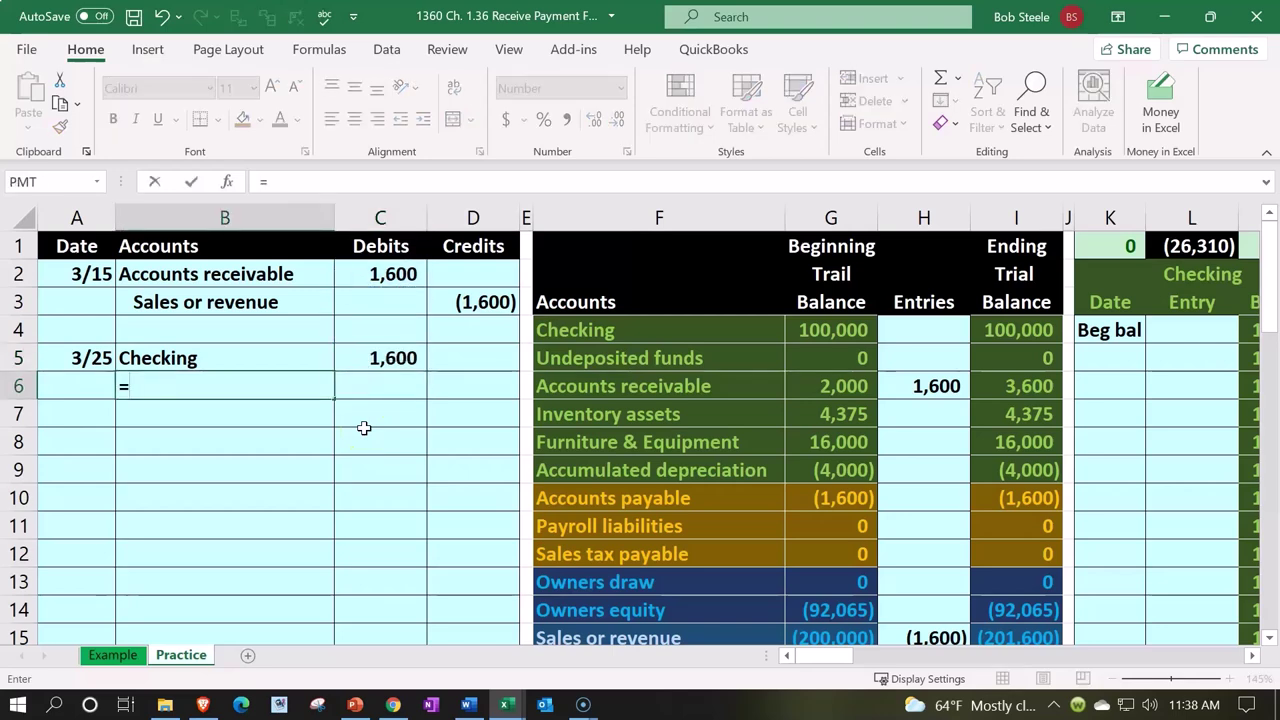
pyautogui.press('Up')
pyautogui.press('Up')
pyautogui.press('Up')
pyautogui.press('Up')
pyautogui.press('Return')
pyautogui.press('Up')
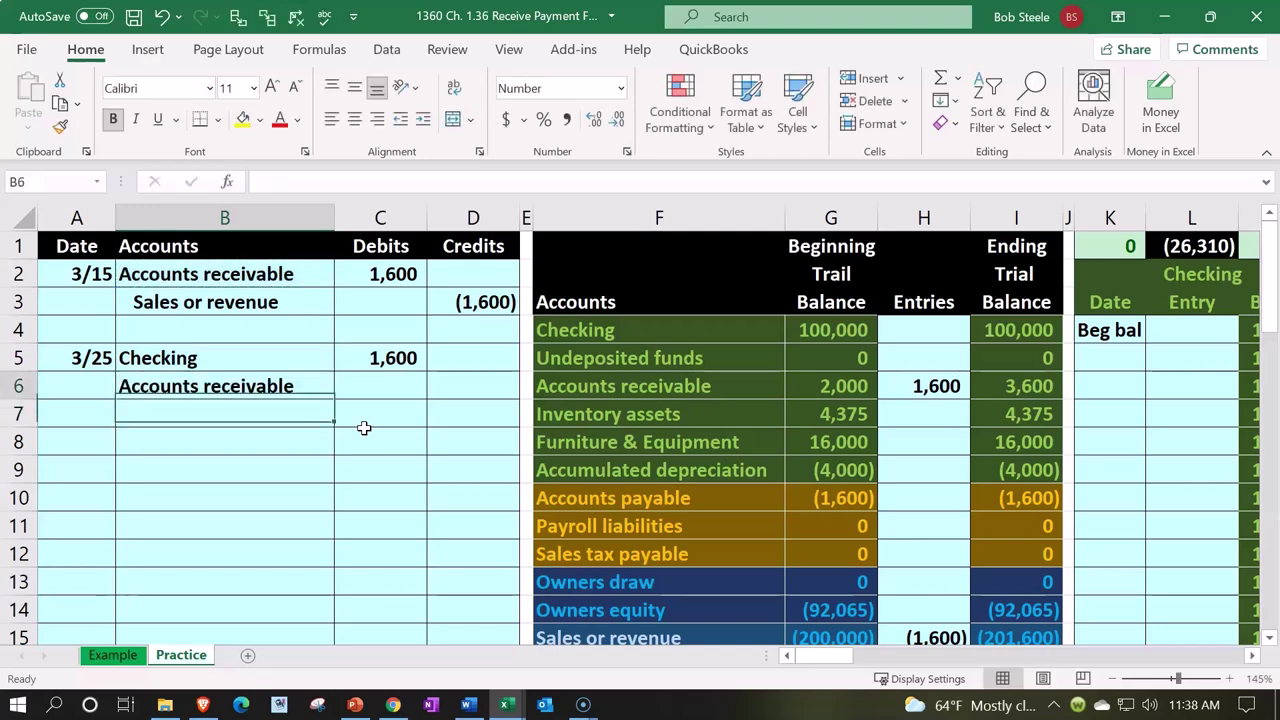
pyautogui.click(400, 118)
# - Credit Accounts receivable (1,600) in D6 with =-C5, then select B5:C5
pyautogui.click(484, 386)
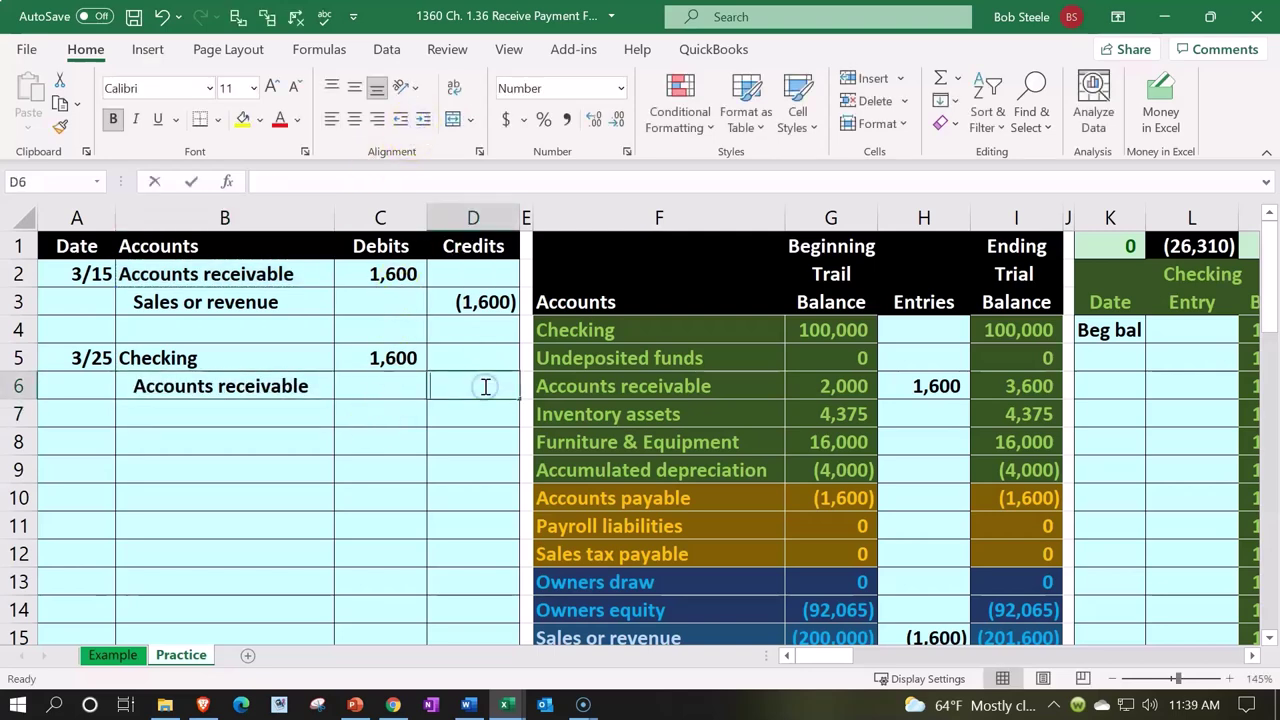
pyautogui.write('=-')
pyautogui.press('Left')
pyautogui.press('Up')
pyautogui.press('Return')
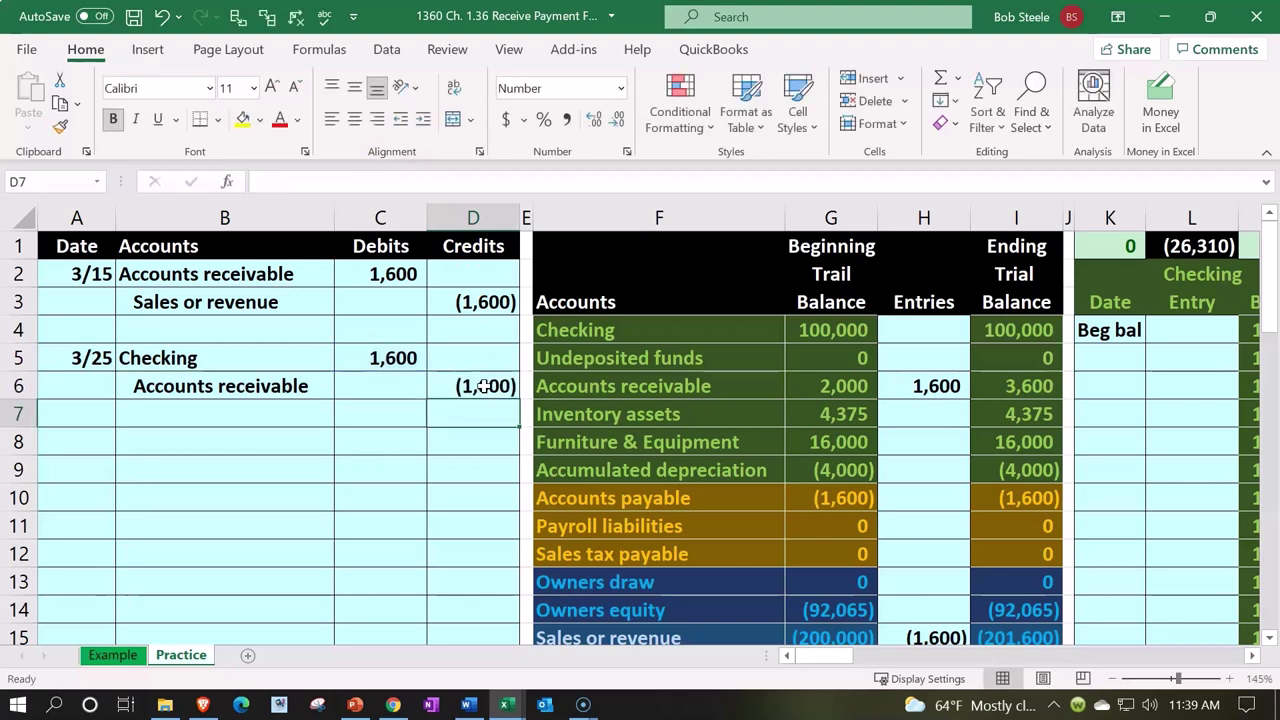
pyautogui.moveTo(285, 358); pyautogui.dragTo(344, 355)
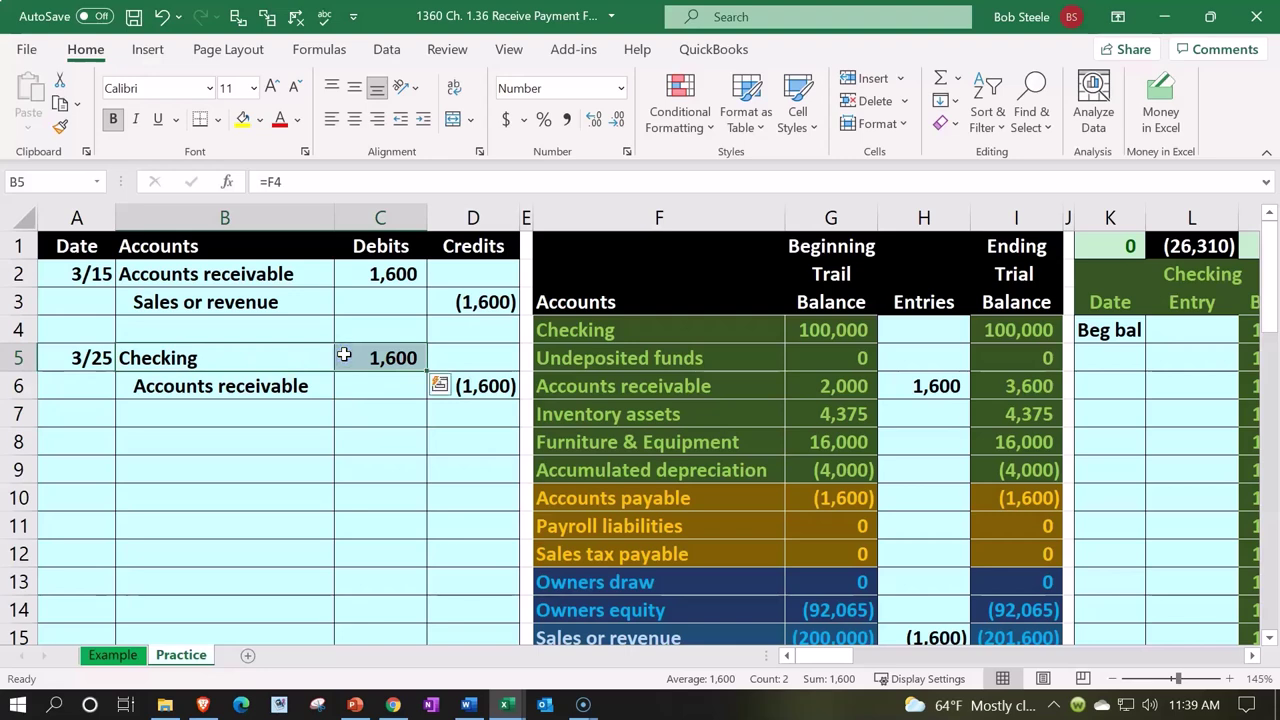
# - Post the 1,600 Checking debit to H4 with =C5, raising Checking to 101,600
pyautogui.click(895, 329)
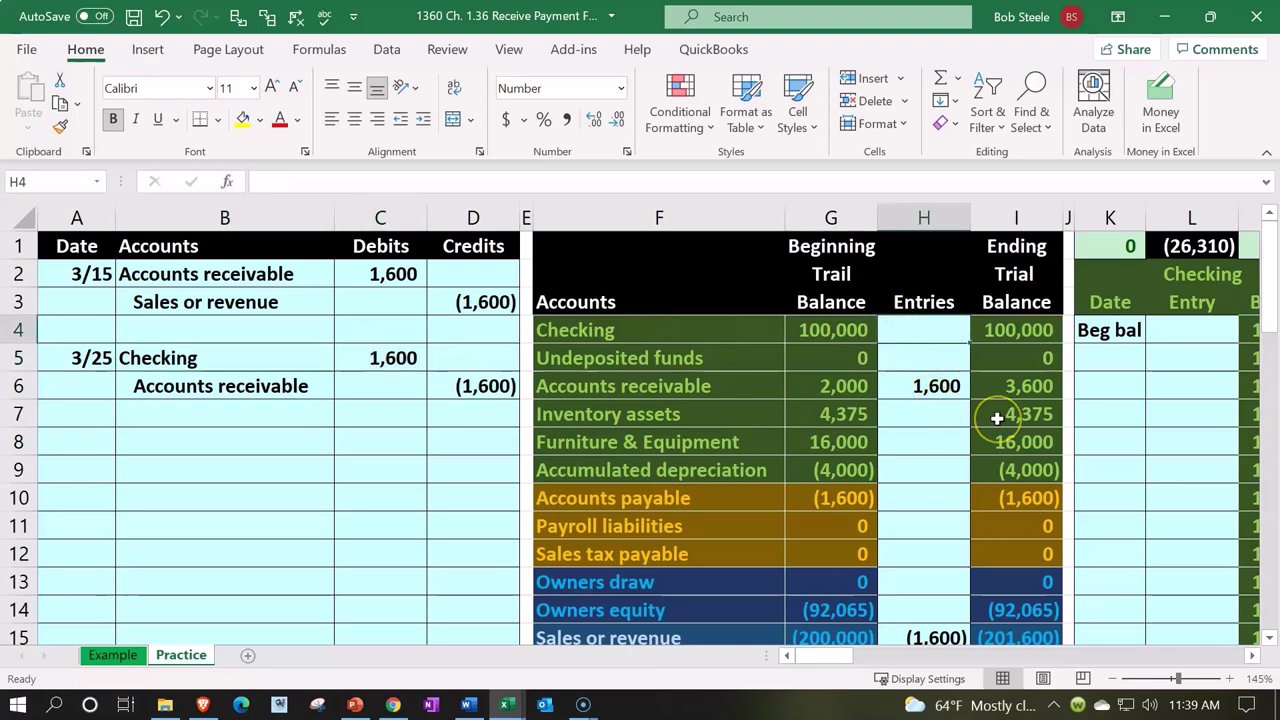
pyautogui.write('=')
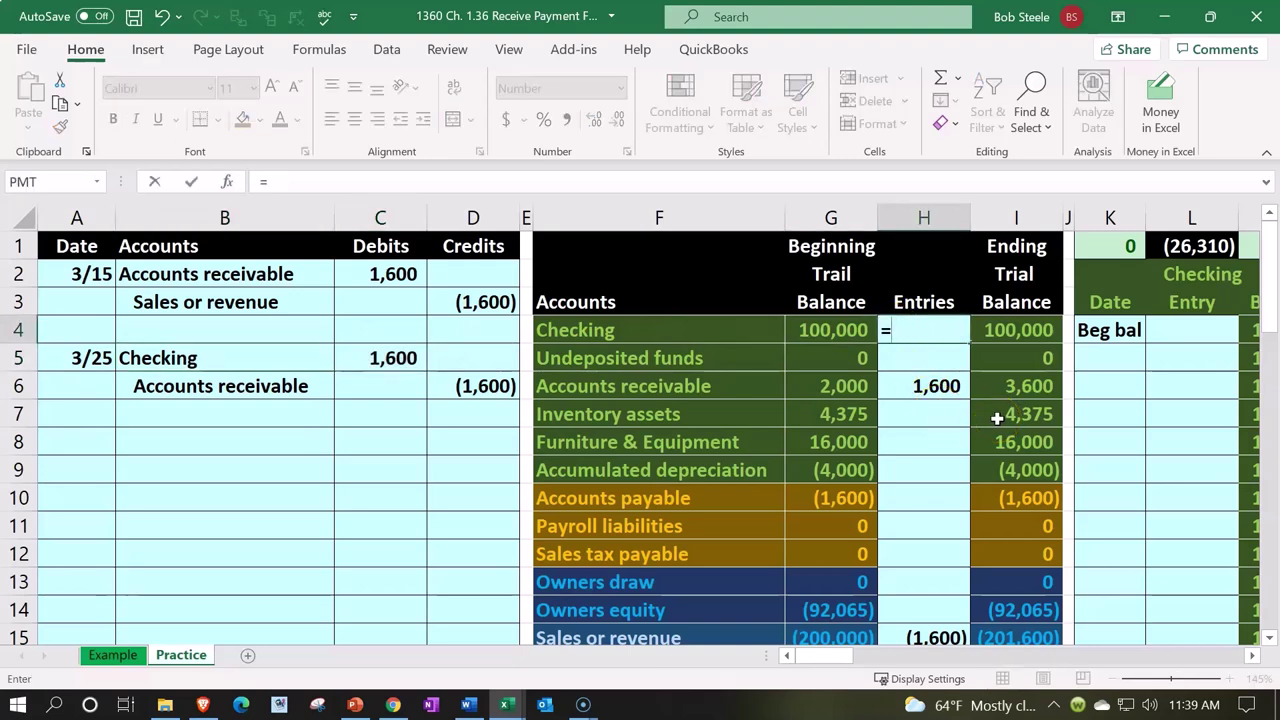
pyautogui.press('Left')
pyautogui.press('Left')
pyautogui.press('Left')
pyautogui.press('Left')
pyautogui.press('Left')
pyautogui.press('Down')
pyautogui.press('Return')
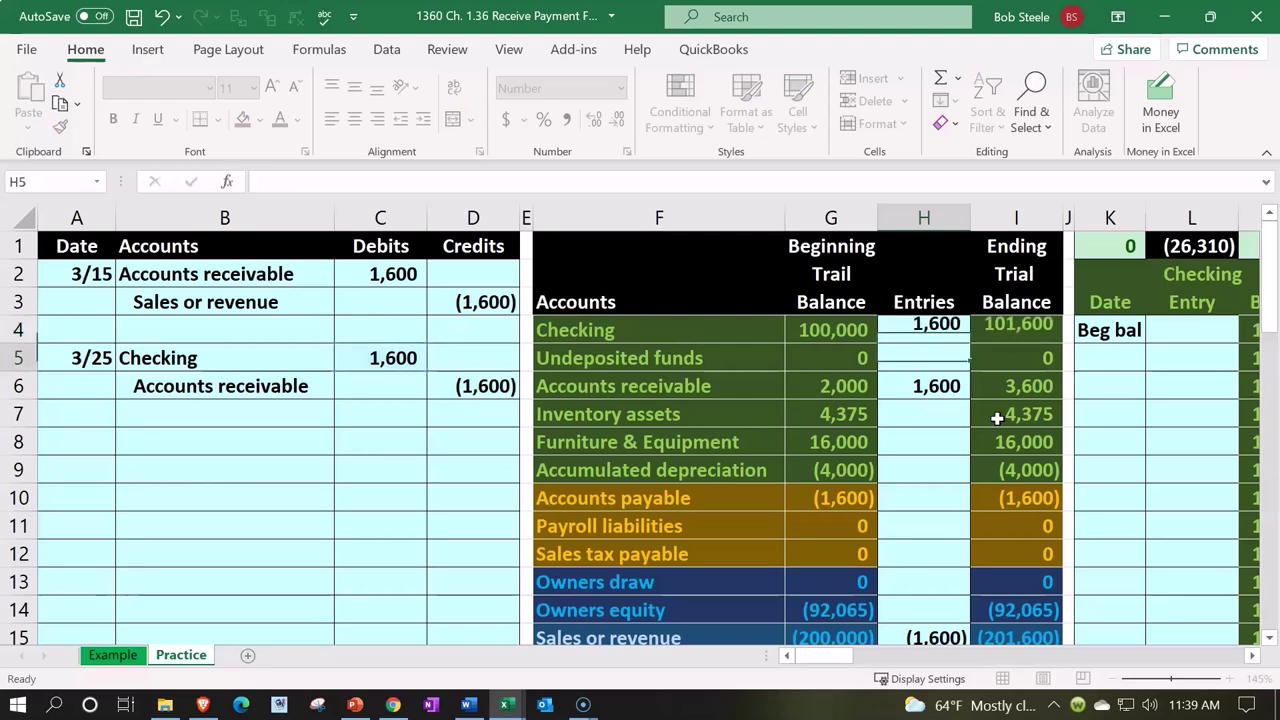
pyautogui.press('Up')
pyautogui.press('Left')
pyautogui.press('Right')
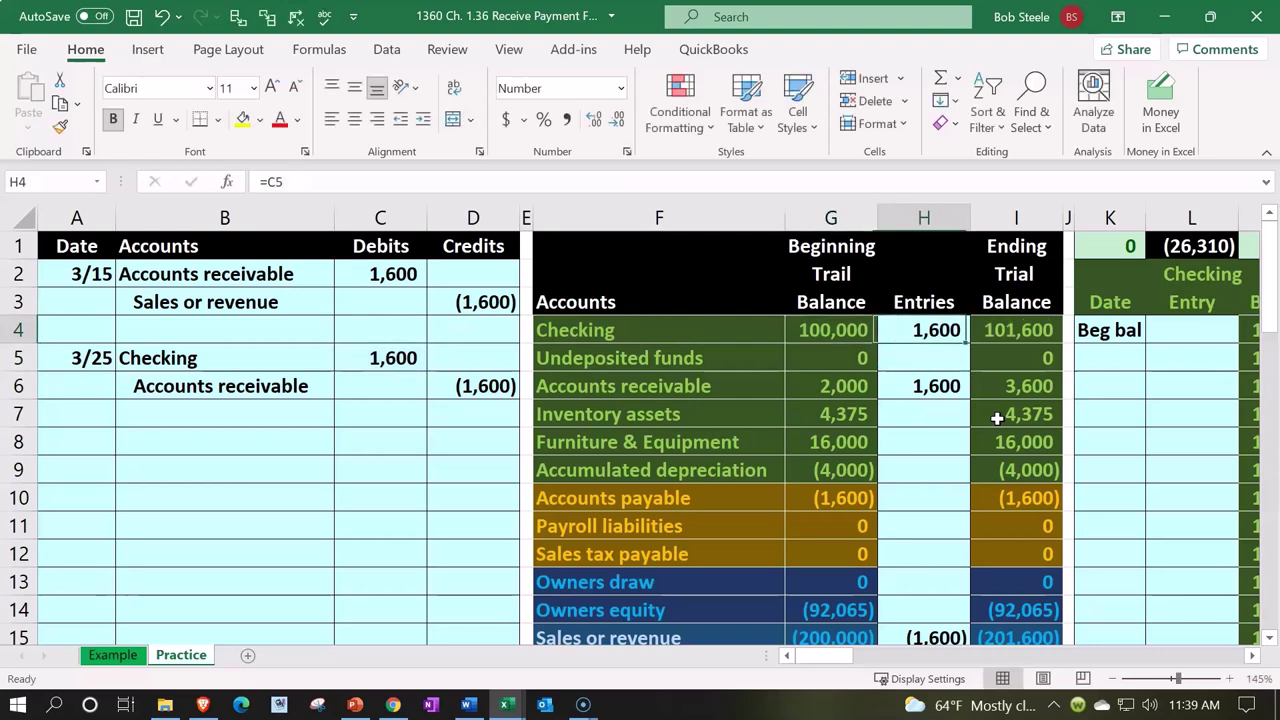
pyautogui.press('Right')
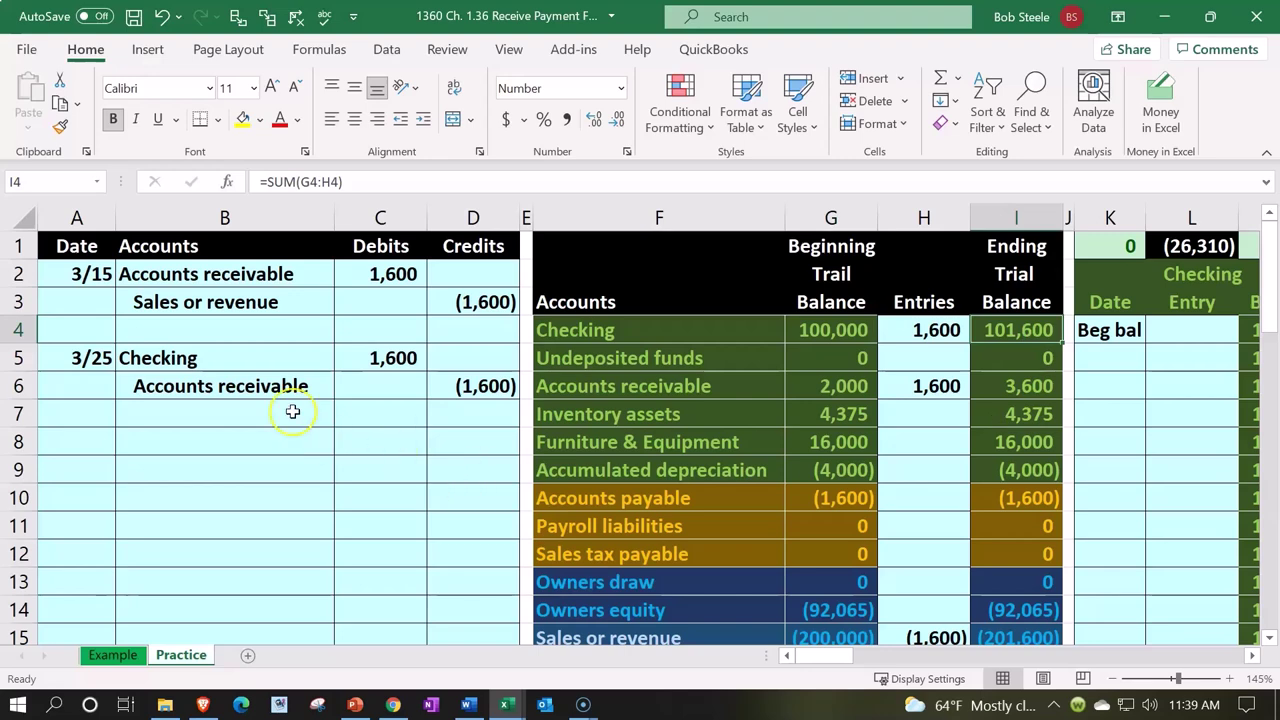
# - Change the Accounts receivable entry in H6 to =C2+D6 so it nets to 0, leaving 2,000
pyautogui.moveTo(294, 384); pyautogui.dragTo(453, 394)
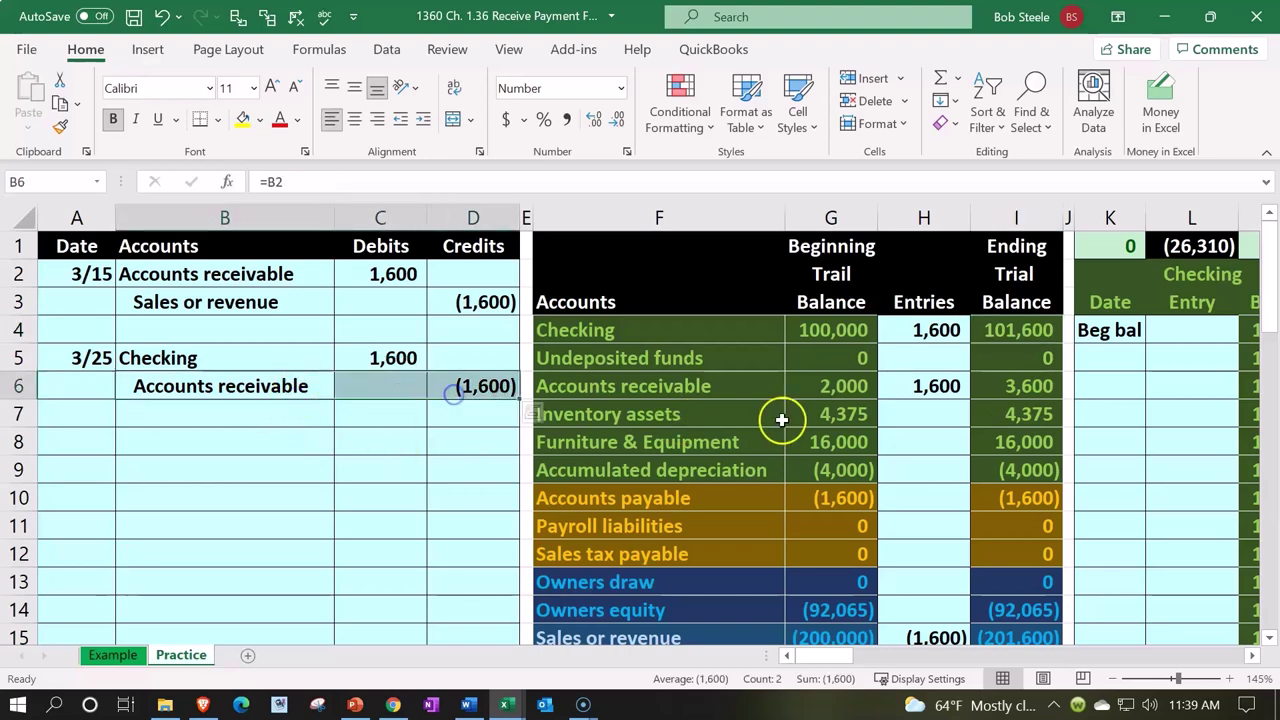
pyautogui.click(912, 386)
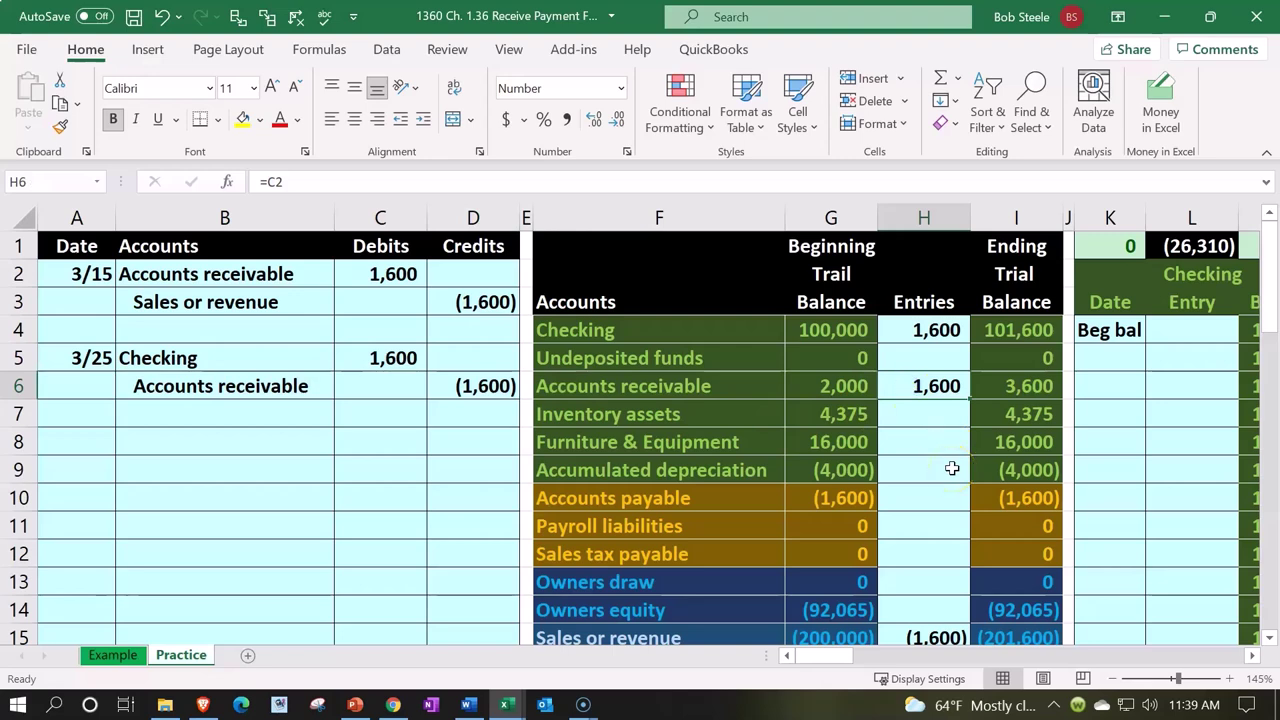
pyautogui.doubleClick(946, 388)
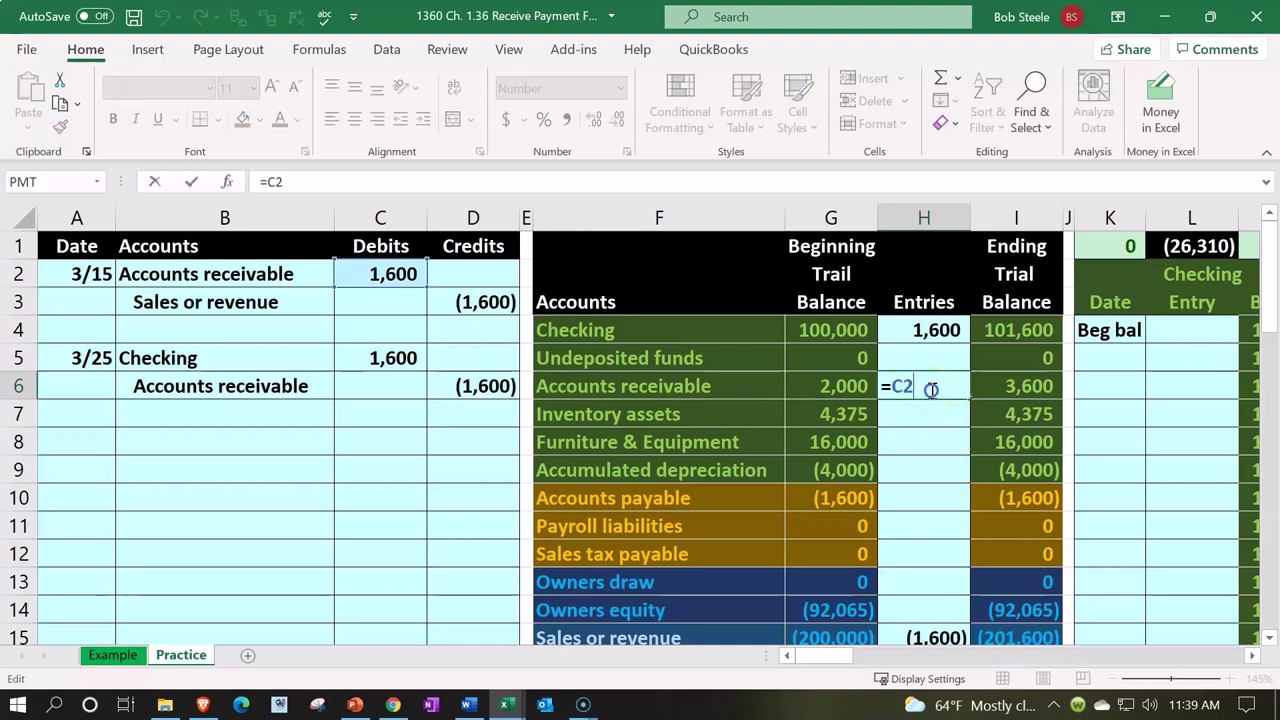
pyautogui.write('+')
pyautogui.click(499, 382)
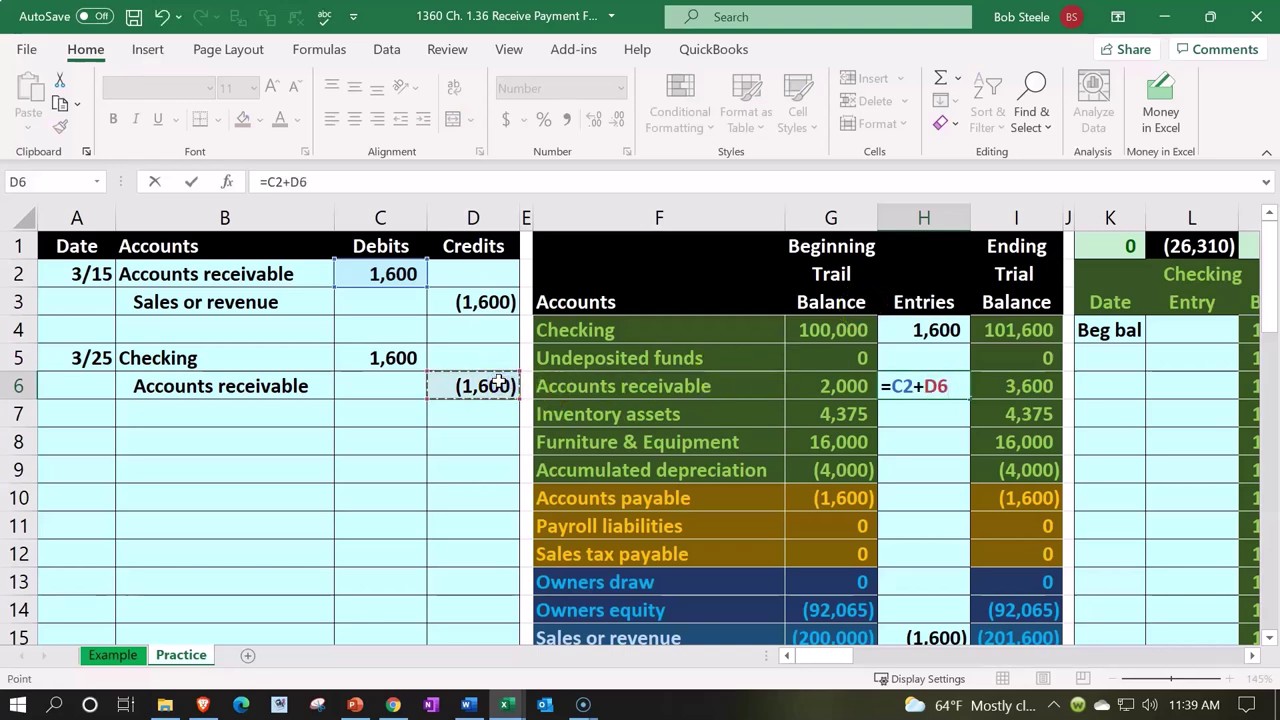
pyautogui.press('Return')
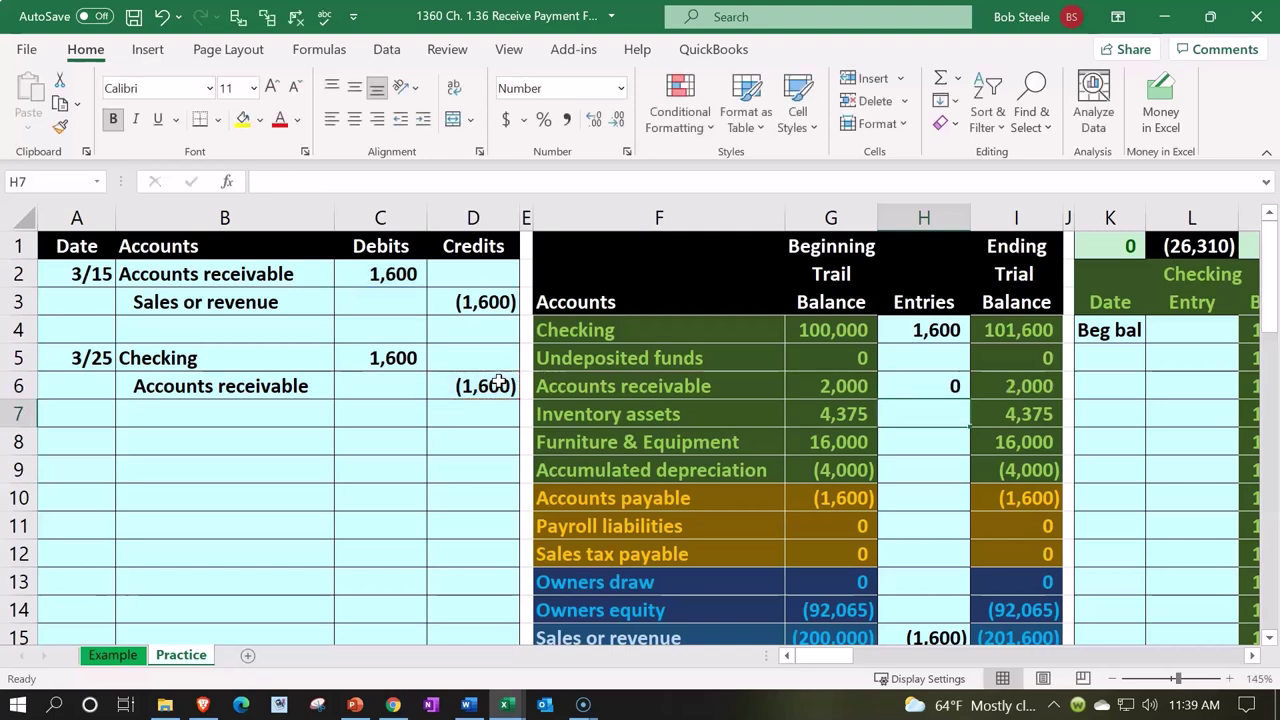
pyautogui.click(900, 374)
pyautogui.doubleClick(902, 384)
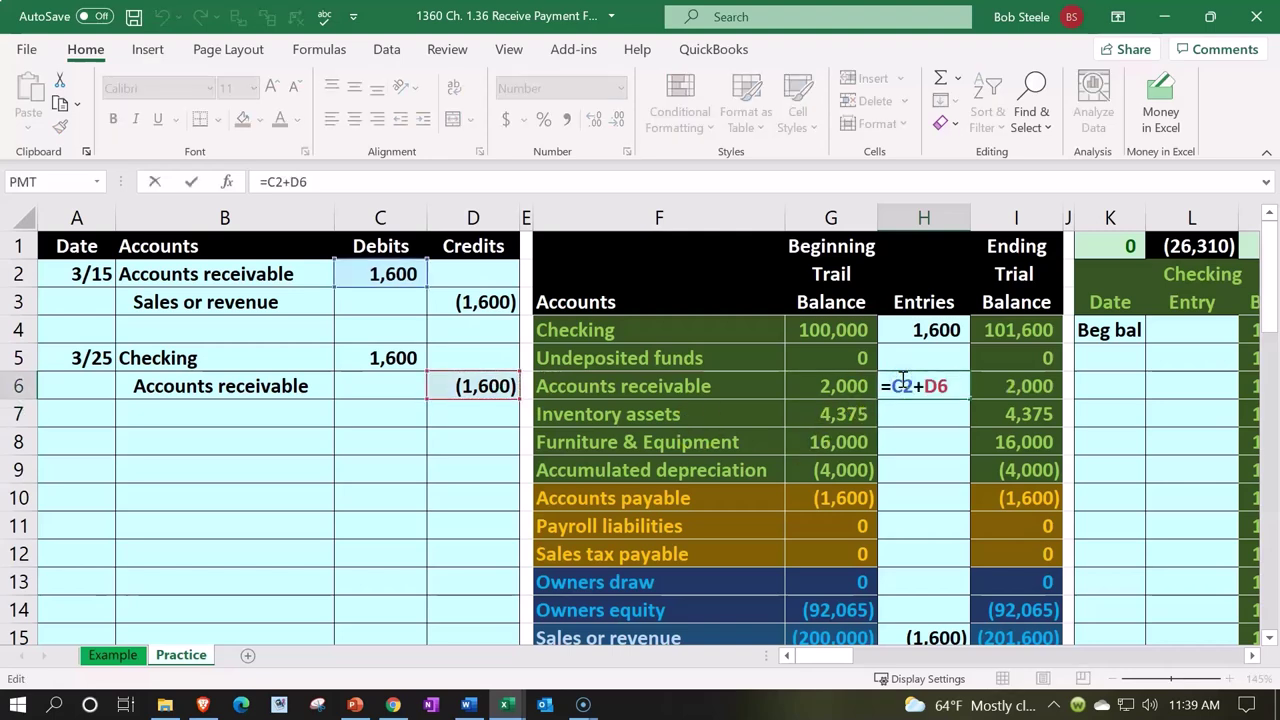
pyautogui.press('Return')
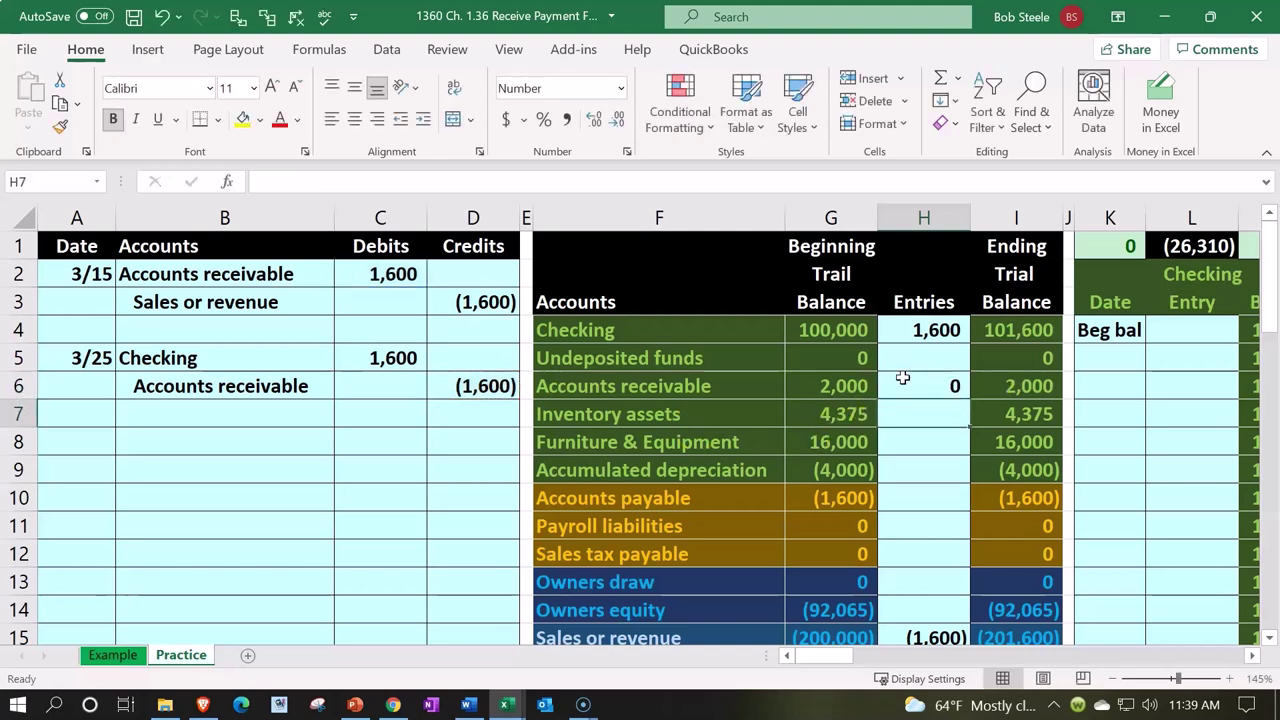
pyautogui.press('Up')
pyautogui.press('Left')
pyautogui.press('Right')
pyautogui.press('Right')
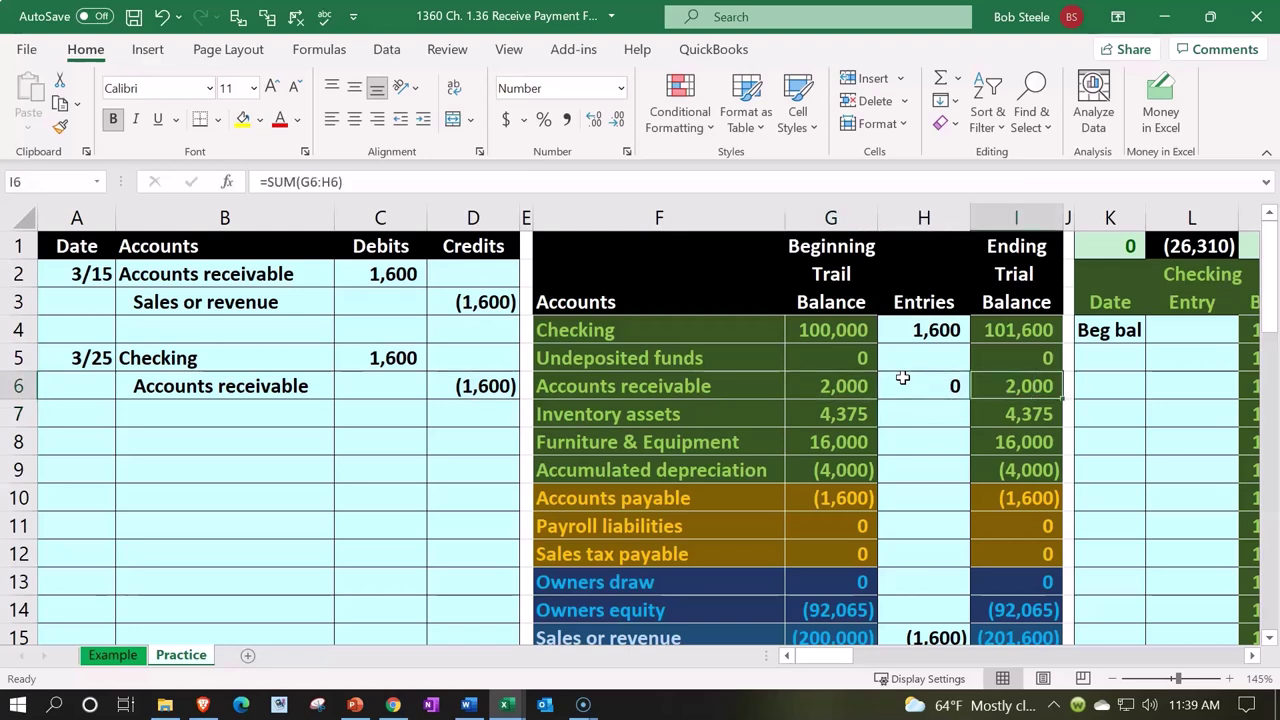
pyautogui.scroll(-4, 903, 378)
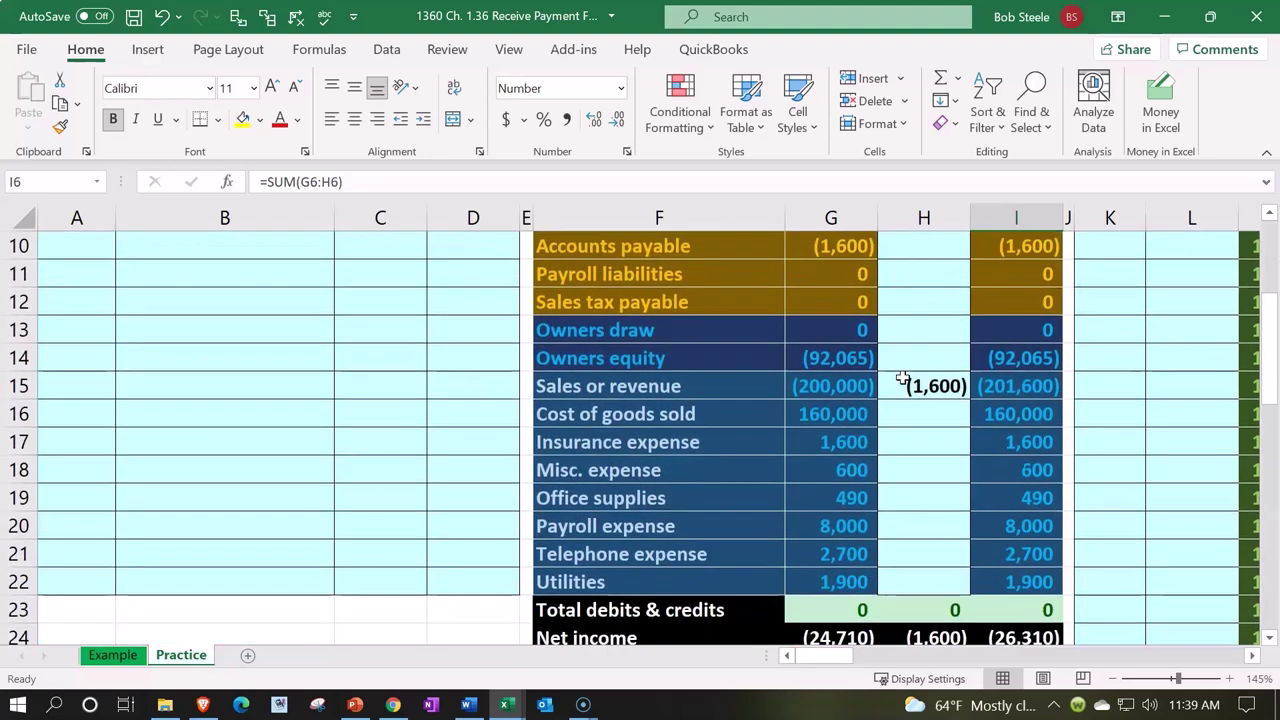
pyautogui.click(1000, 556)
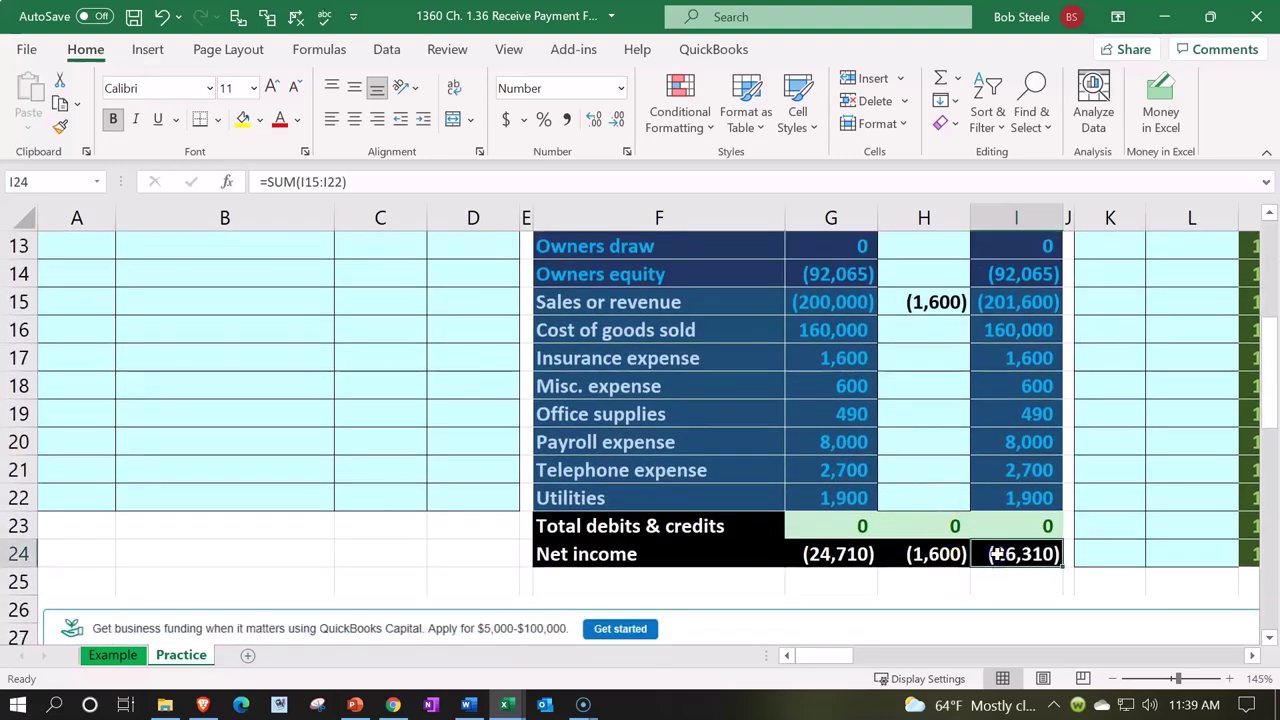
pyautogui.scroll(3, 996, 553)
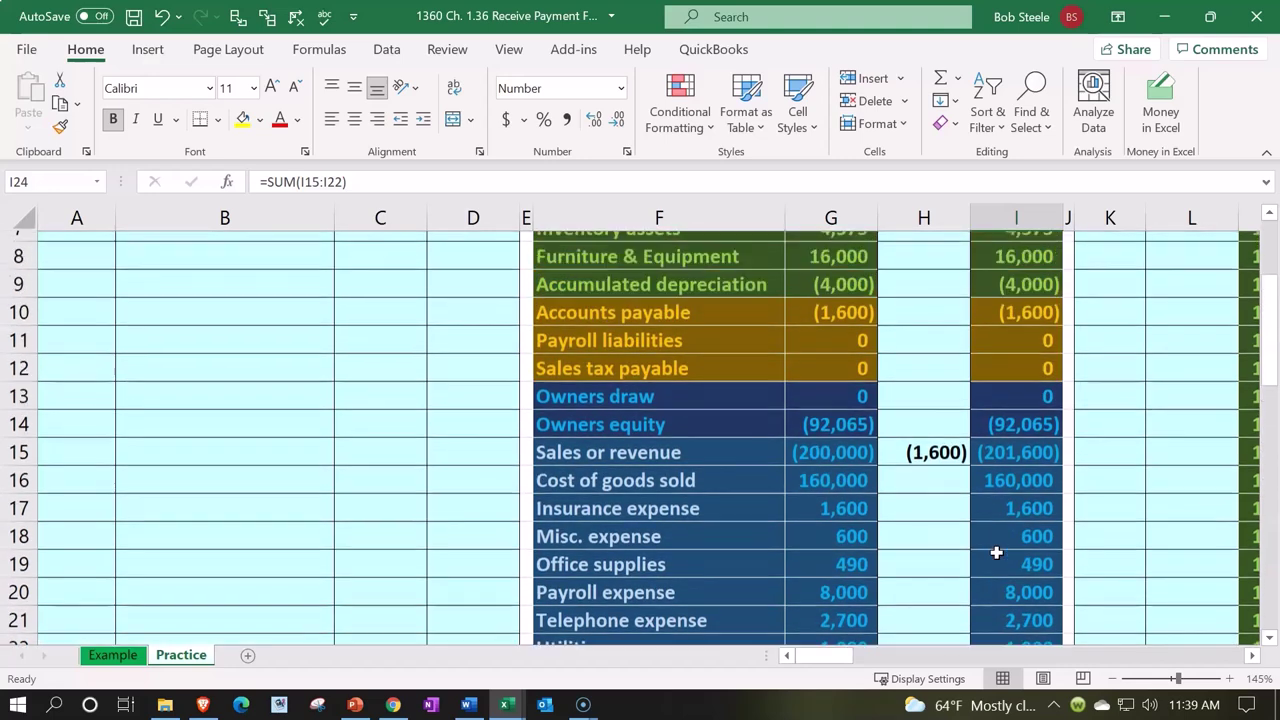
pyautogui.click(936, 553)
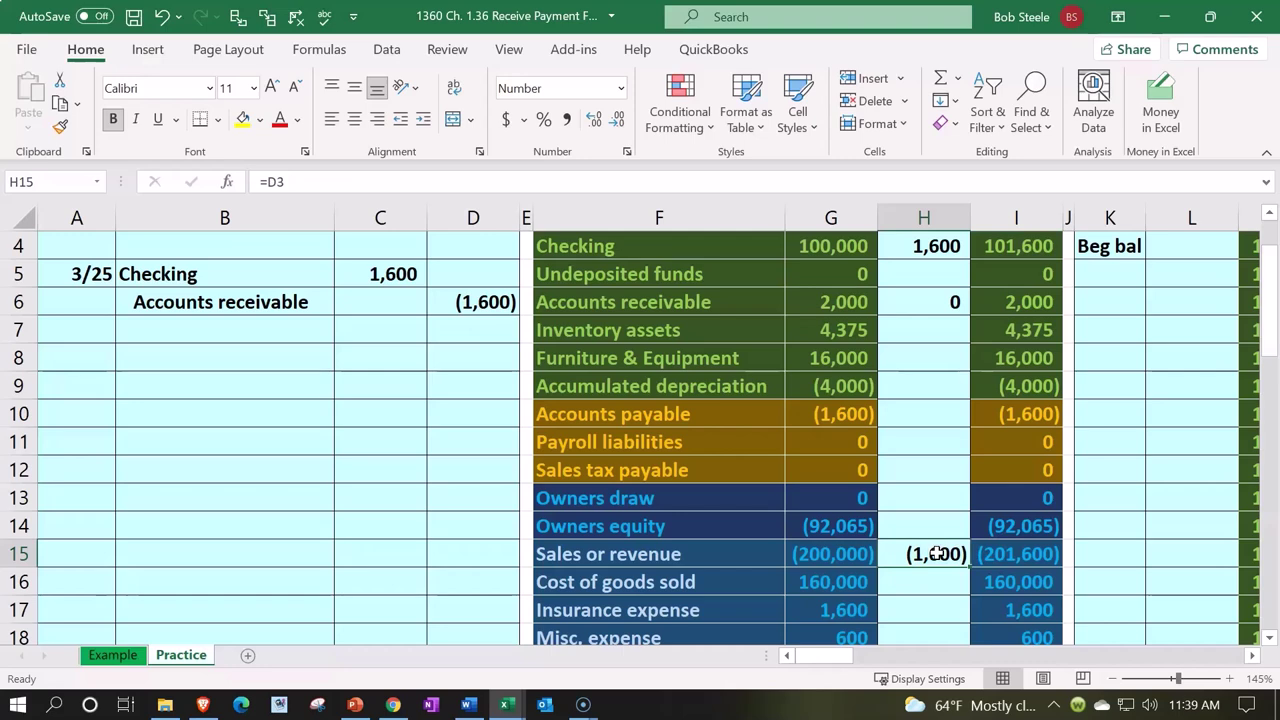
pyautogui.scroll(1, 936, 553)
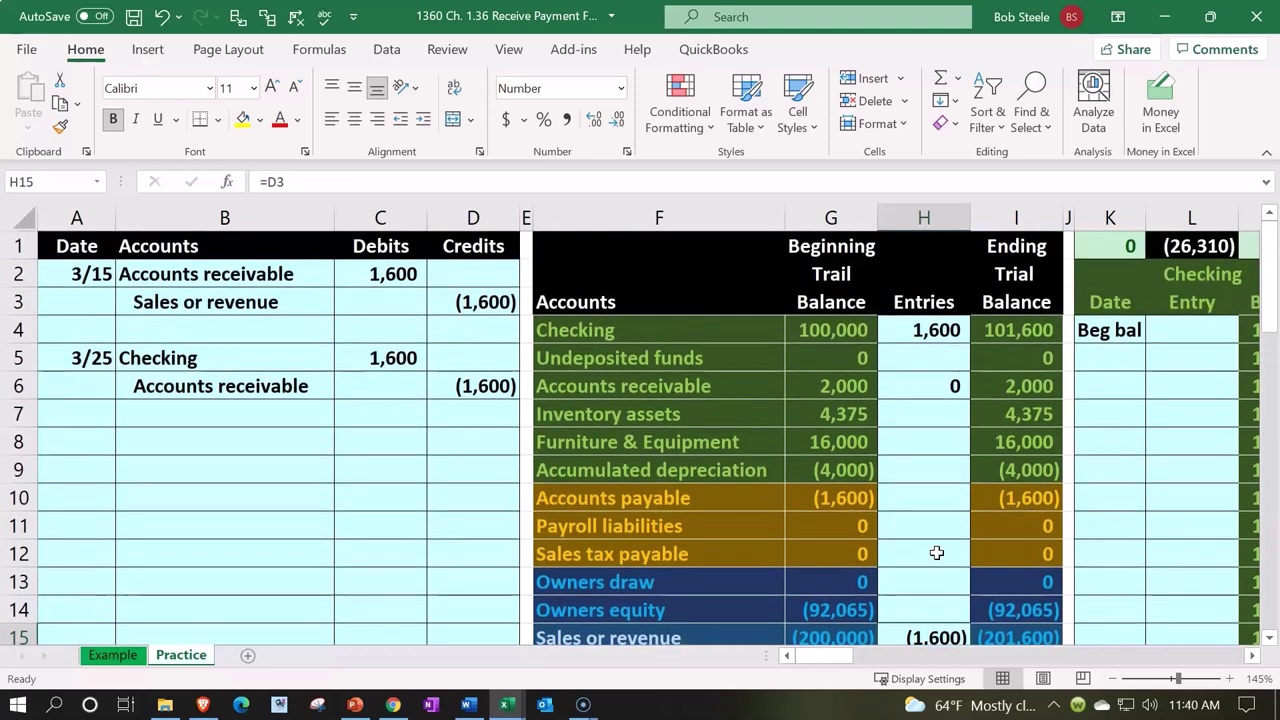
pyautogui.click(310, 300)
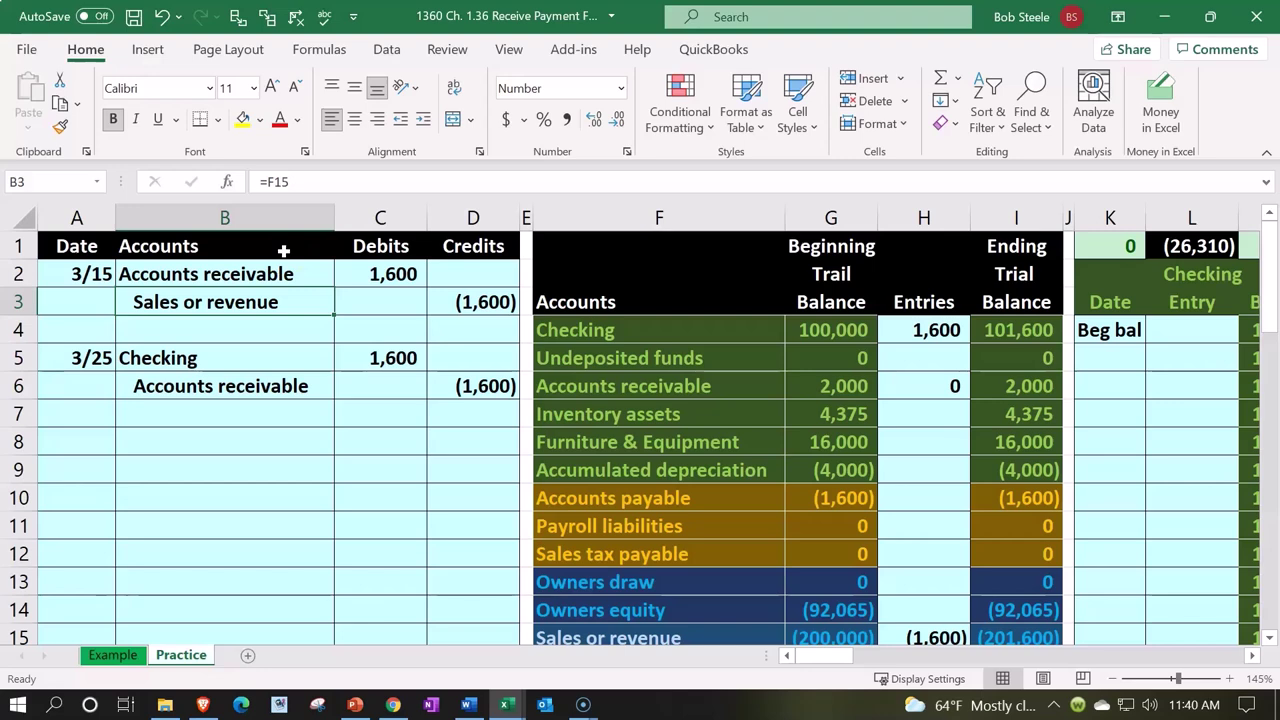
pyautogui.moveTo(210, 366); pyautogui.dragTo(391, 357)
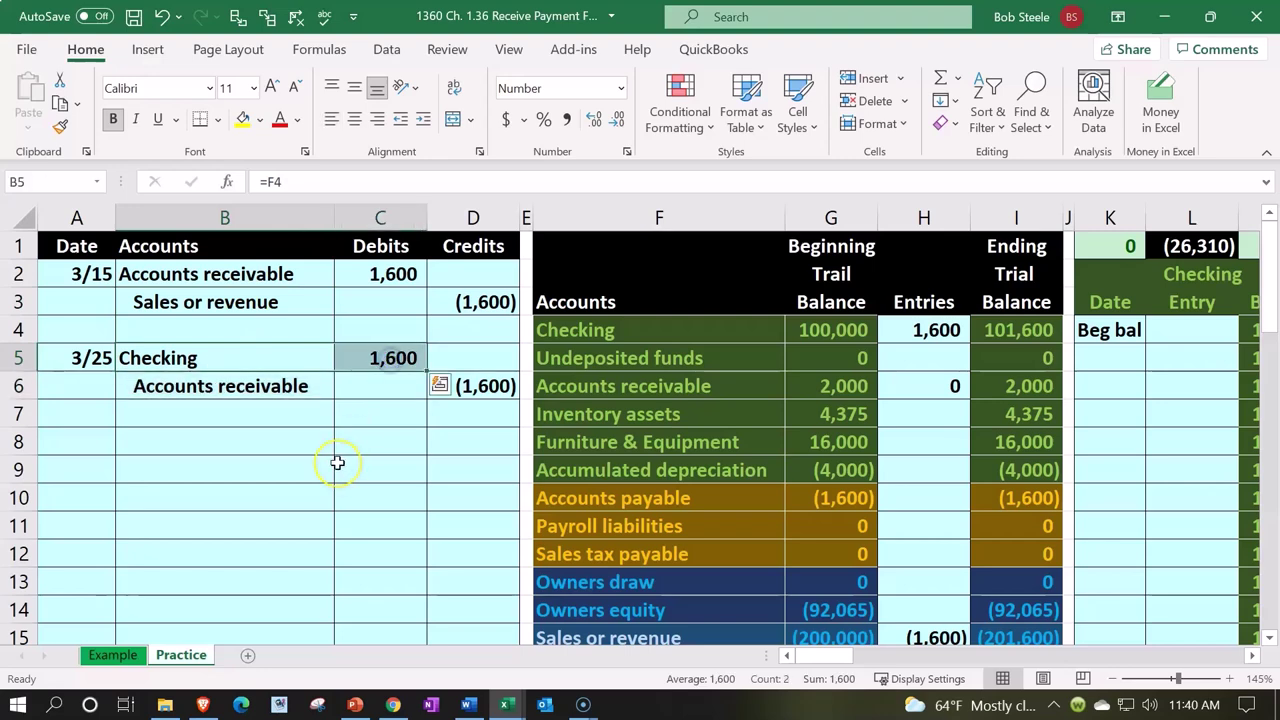
# - Add a 3/25 row to the Checking ledger and begin its entry formula in L5
pyautogui.press('Right')
pyautogui.press('Right')
pyautogui.press('Right')
pyautogui.press('Right')
pyautogui.press('Right')
pyautogui.press('Right')
pyautogui.press('Right')
pyautogui.press('Right')
pyautogui.press('Right')
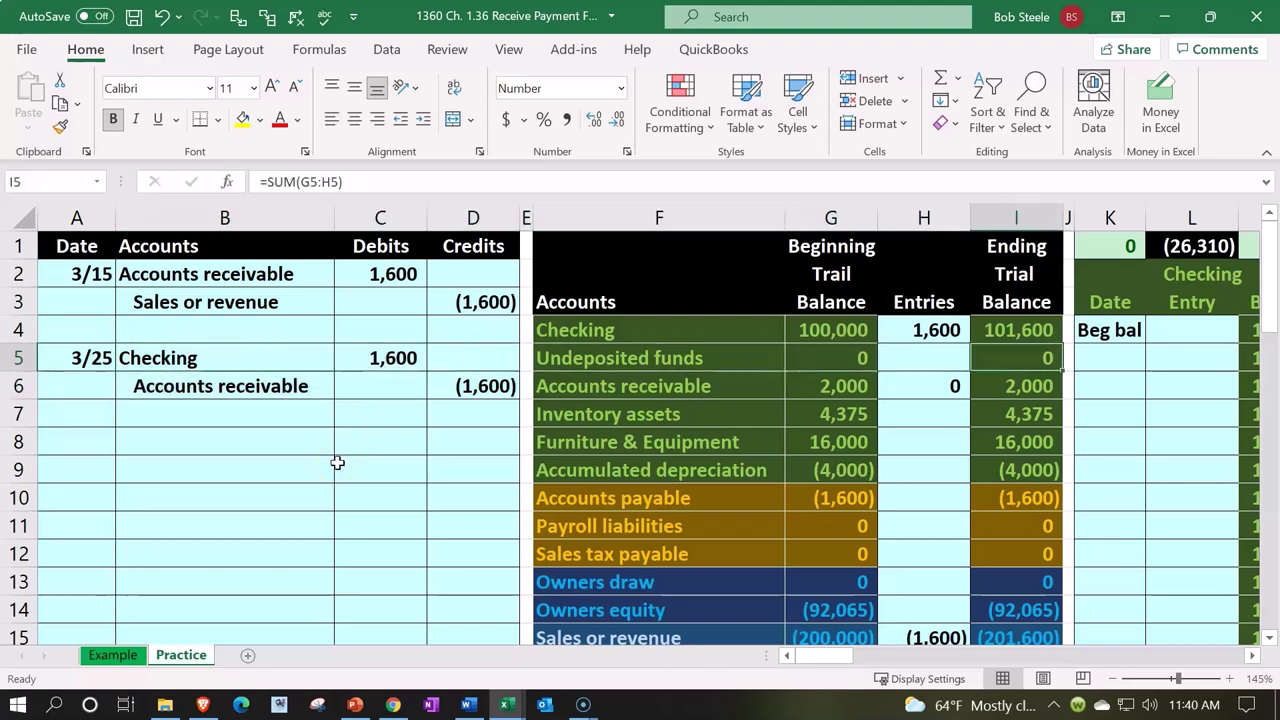
pyautogui.write('3/25')
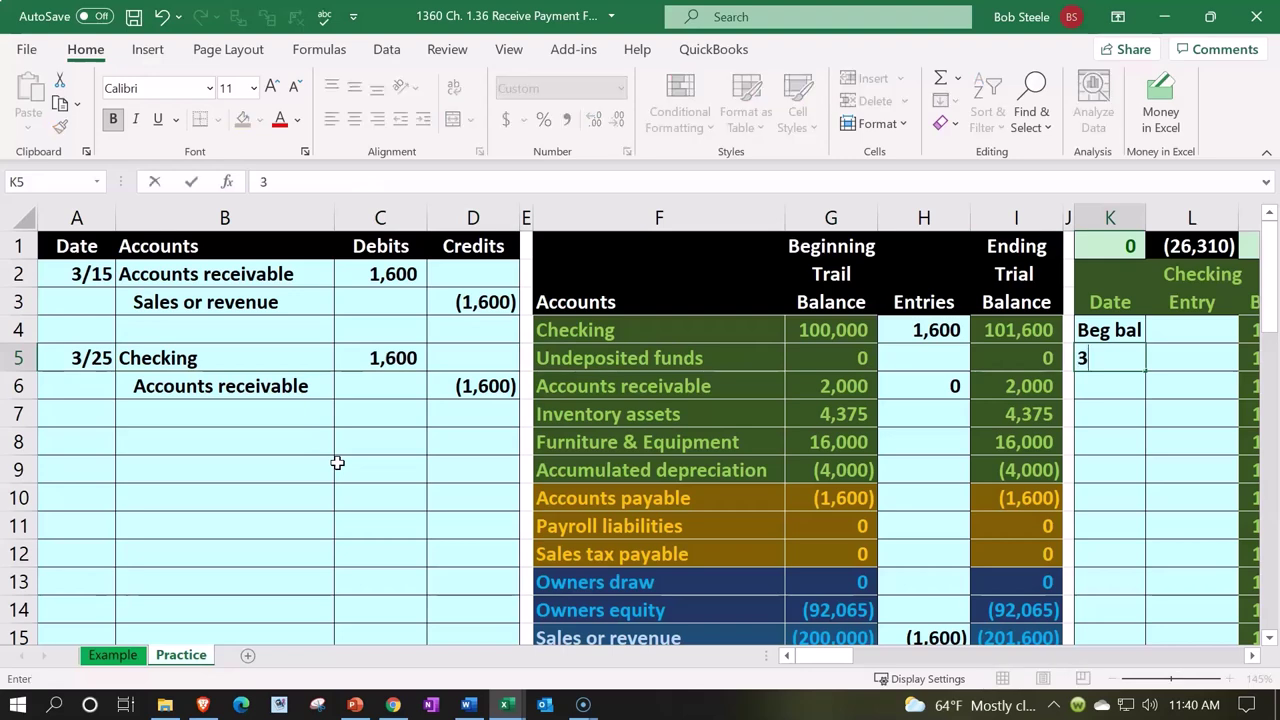
pyautogui.press('Return')
pyautogui.press('Right')
pyautogui.press('Up')
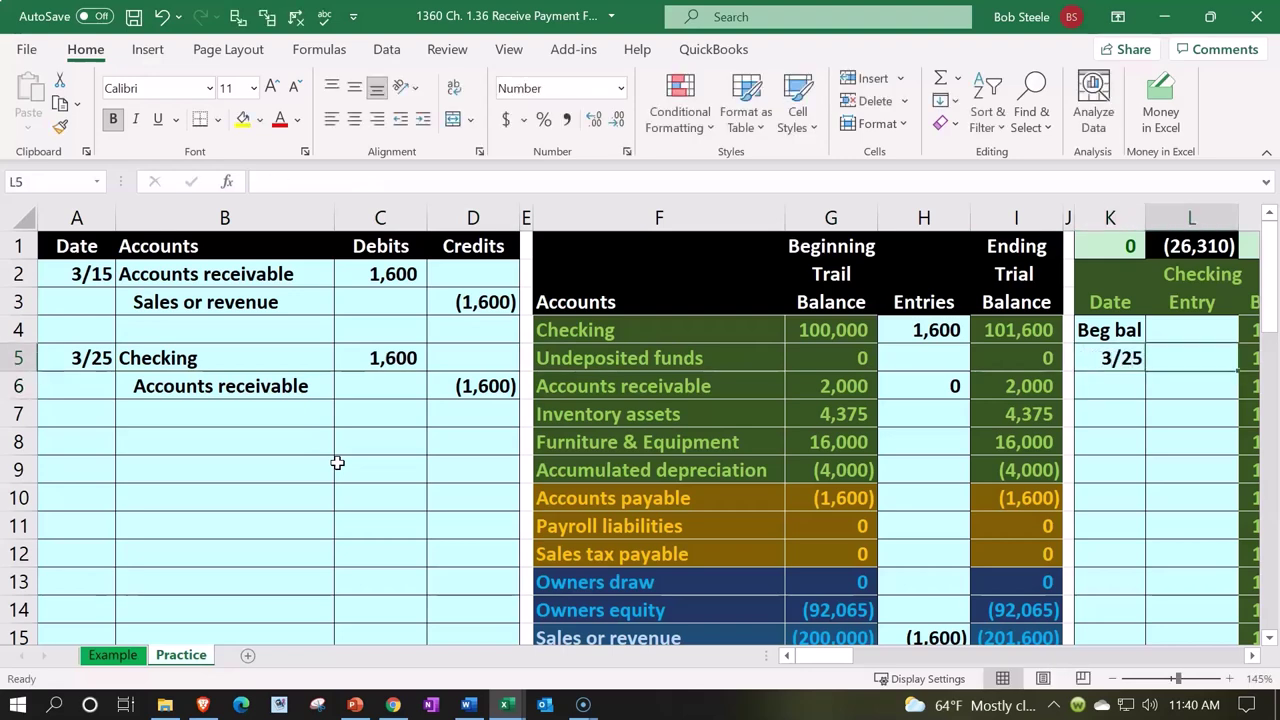
pyautogui.write('=')
pyautogui.press('Left')
pyautogui.press('Left')
pyautogui.press('Left')
pyautogui.press('Left')
pyautogui.press('Left')
pyautogui.press('Left')
pyautogui.press('Left')
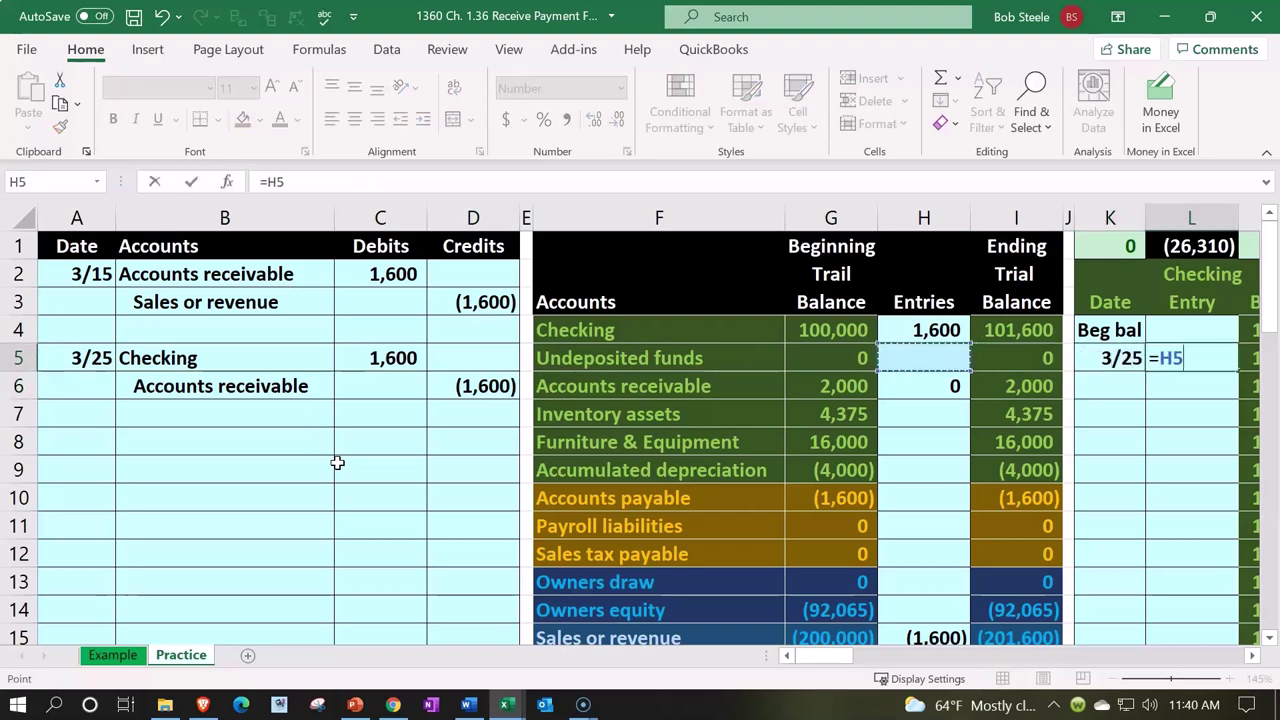